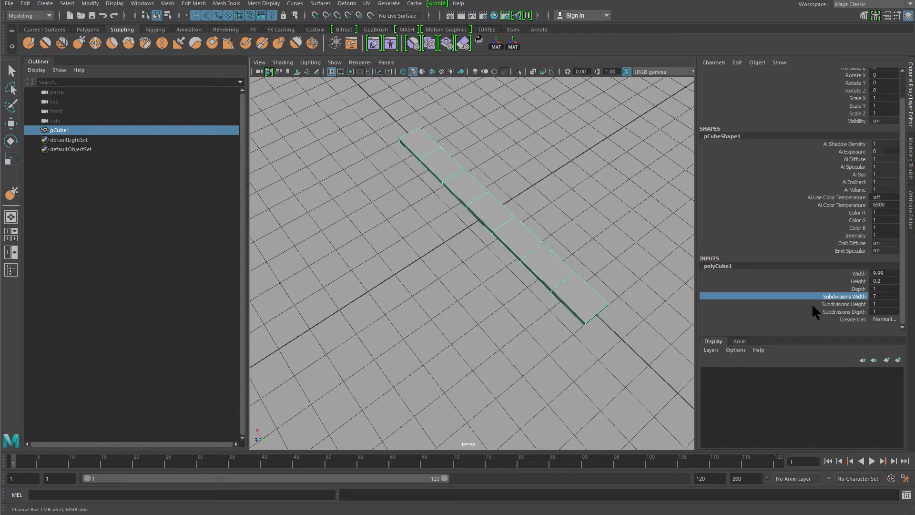
Set the plank's Subdivisions Height to 4
{"action": "left_click", "coordinate": [806, 305]}
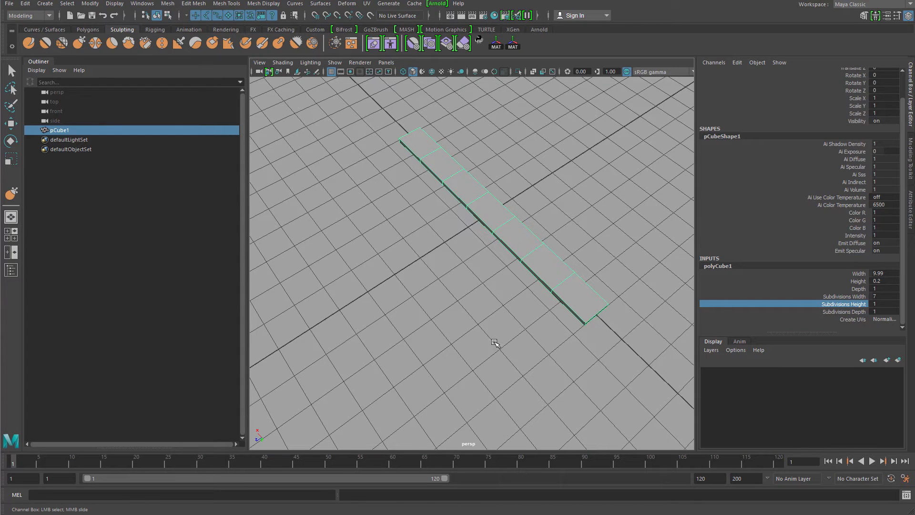
{"action": "middle_click_drag", "start_coordinate": [495, 342], "coordinate": [518, 342]}
{"action": "left_click_drag", "start_coordinate": [512, 355], "coordinate": [572, 310], "text": "alt"}
{"action": "middle_click_drag", "start_coordinate": [612, 422], "coordinate": [607, 360], "text": "alt"}
{"action": "scroll", "coordinate": [607, 359], "scroll_direction": "up", "scroll_amount": 5}
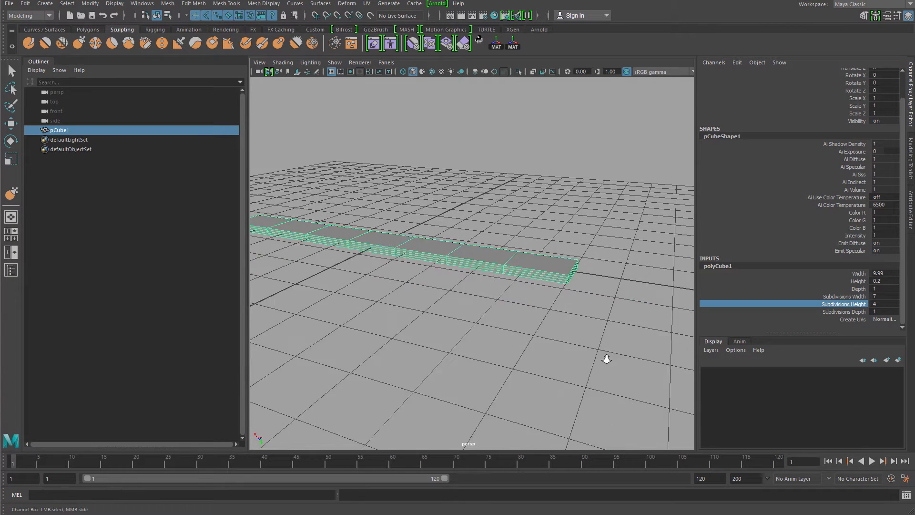
{"action": "left_click_drag", "start_coordinate": [541, 343], "coordinate": [689, 247], "text": "alt"}
Set the plank's Subdivisions Depth to 9
{"action": "left_click", "coordinate": [849, 312]}
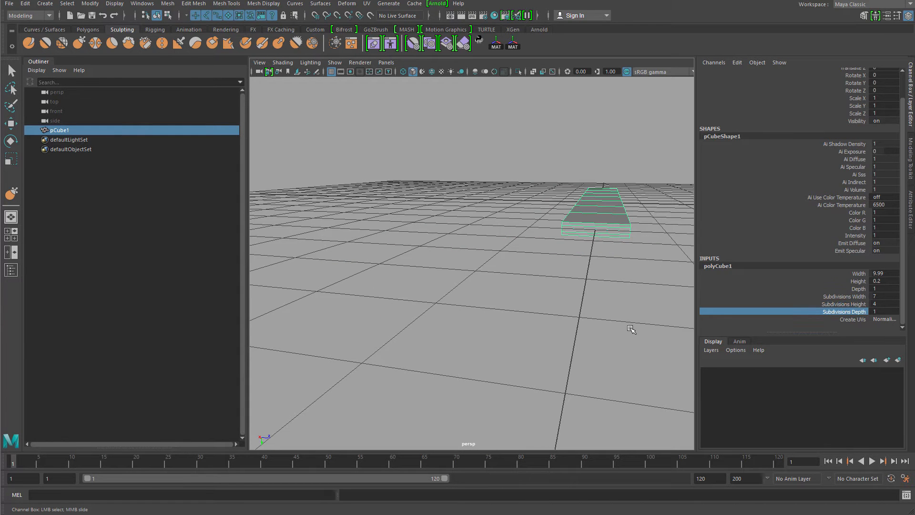
{"action": "left_click_drag", "start_coordinate": [634, 315], "coordinate": [590, 329], "text": "alt"}
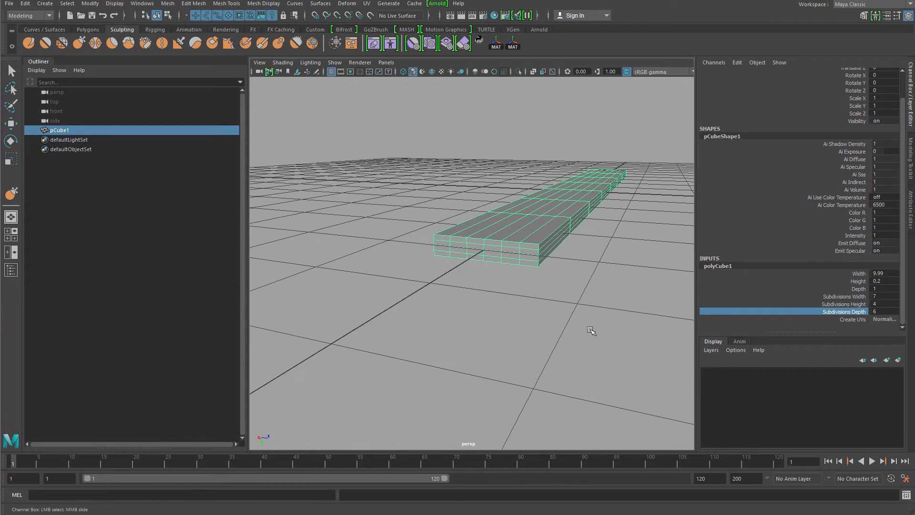
{"action": "middle_click_drag", "start_coordinate": [591, 329], "coordinate": [605, 325]}
{"action": "left_click_drag", "start_coordinate": [607, 328], "coordinate": [551, 248], "text": "alt"}
{"action": "right_click_drag", "start_coordinate": [527, 254], "coordinate": [565, 279], "text": "alt"}
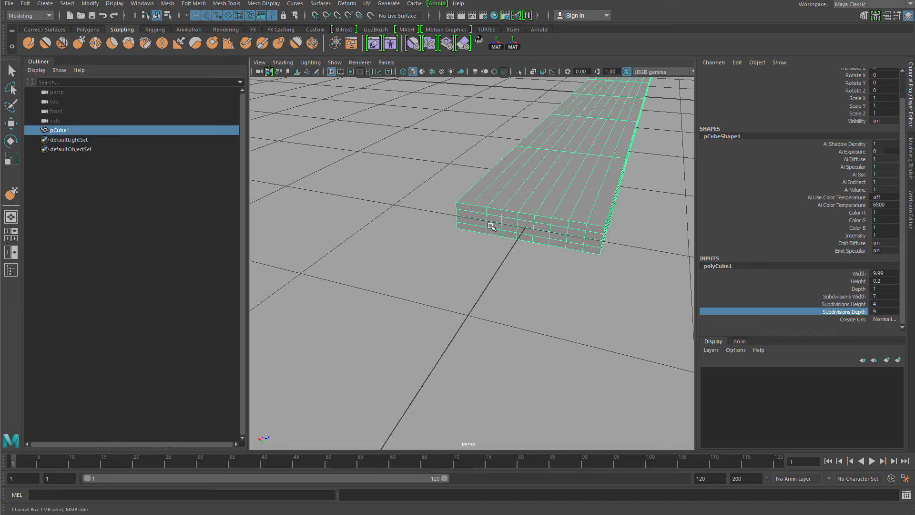
Delete the plank's construction history and leave the plank selected
{"action": "left_click", "coordinate": [600, 310]}
{"action": "left_click", "coordinate": [553, 241]}
{"action": "right_click_drag", "start_coordinate": [554, 241], "coordinate": [529, 257], "text": "alt"}
{"action": "left_click_drag", "start_coordinate": [529, 257], "coordinate": [551, 293], "text": "alt"}
{"action": "key", "text": "alt+shift+d"}
{"action": "right_click_drag", "start_coordinate": [551, 293], "coordinate": [543, 305], "text": "alt"}
{"action": "left_click", "coordinate": [543, 304]}
{"action": "left_click", "coordinate": [529, 241]}
{"action": "left_click_drag", "start_coordinate": [436, 323], "coordinate": [525, 305], "text": "alt"}
{"action": "right_click_drag", "start_coordinate": [525, 305], "coordinate": [536, 309], "text": "alt"}
{"action": "left_click_drag", "start_coordinate": [535, 309], "coordinate": [533, 298], "text": "alt"}
{"action": "middle_click_drag", "start_coordinate": [532, 298], "coordinate": [527, 295], "text": "alt"}
{"action": "right_click_drag", "start_coordinate": [527, 295], "coordinate": [571, 322], "text": "alt"}
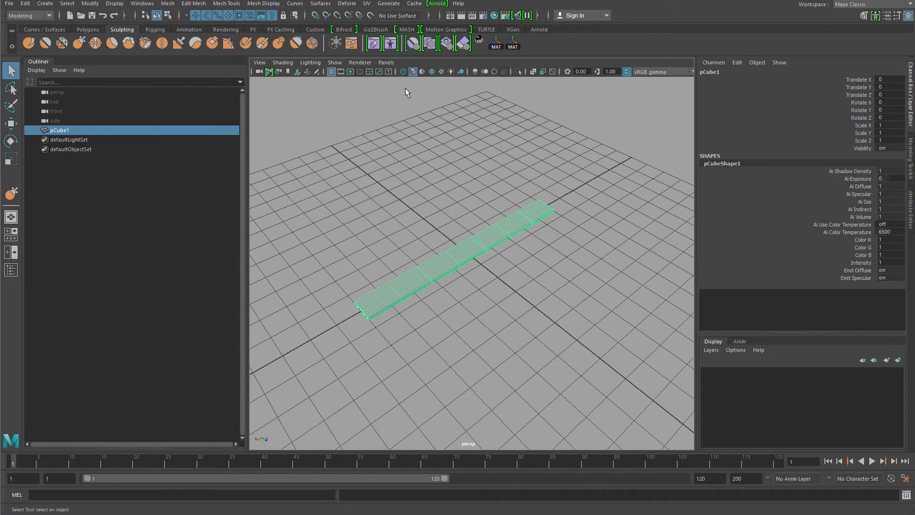
Send the plank to ZBrush with GoZ and put it into Edit mode on the canvas
{"action": "left_click", "coordinate": [377, 30]}
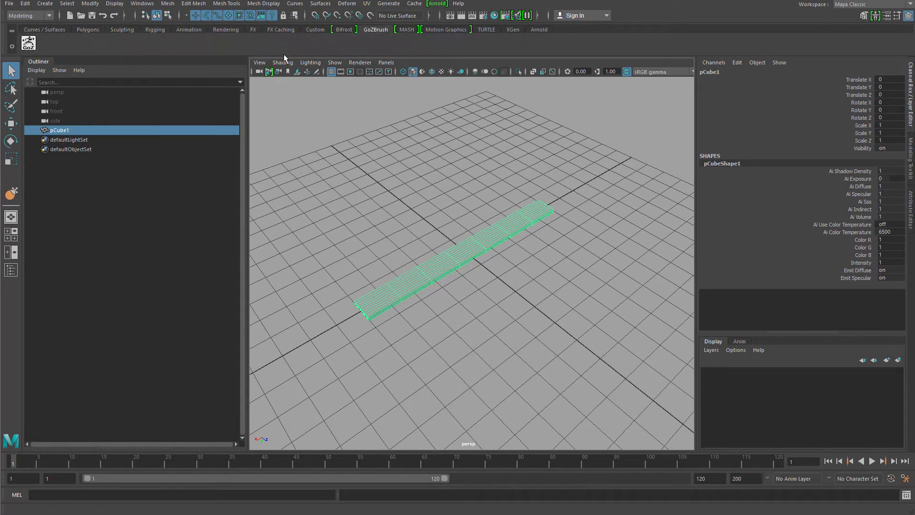
{"action": "left_click", "coordinate": [28, 43]}
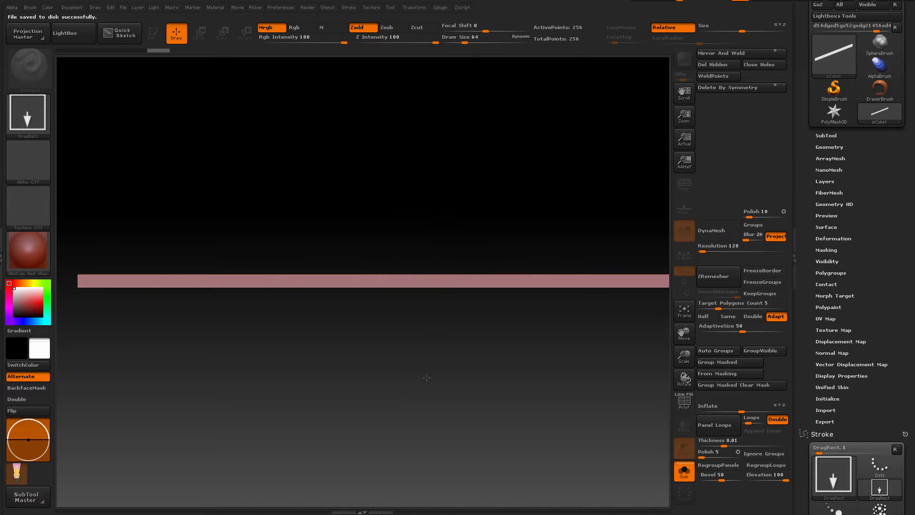
{"action": "key", "text": "shift+f"}
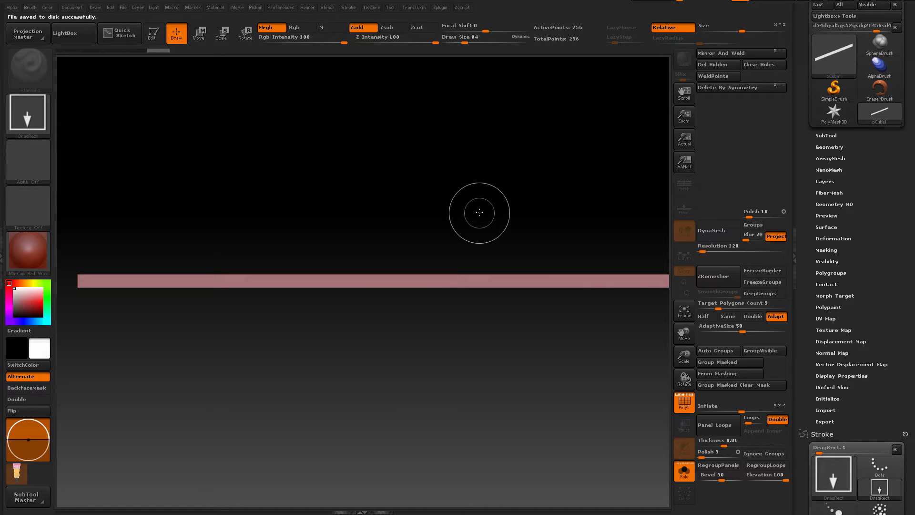
{"action": "key", "text": "shift+f"}
{"action": "mouse_move", "coordinate": [482, 203]}
{"action": "left_mouse_down"}
{"action": "mouse_move", "coordinate": [487, 278]}
{"action": "mouse_move", "coordinate": [484, 265]}
{"action": "mouse_move", "coordinate": [523, 352]}
{"action": "left_mouse_up"}
{"action": "key", "text": "t"}
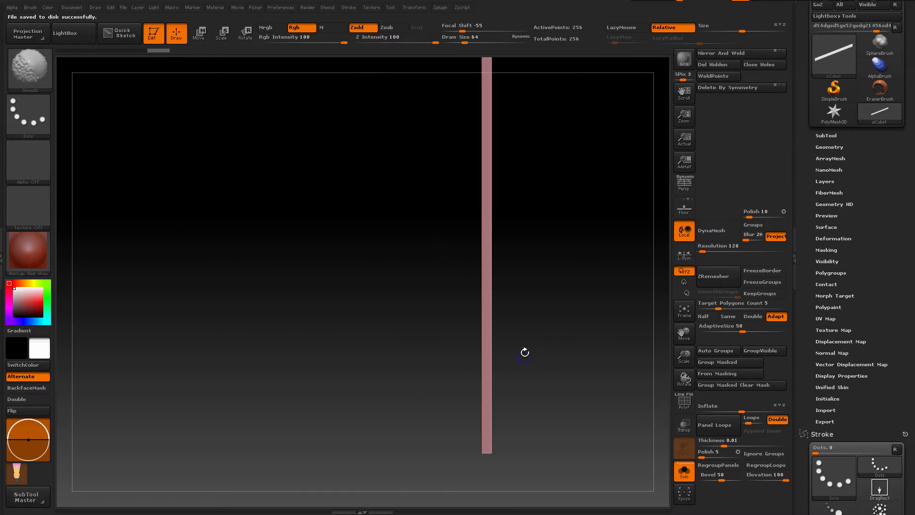
Display the plank's polyframe wireframe and set the brush Draw Size to 251
{"action": "key", "text": "shift+f"}
{"action": "left_click_drag", "start_coordinate": [562, 300], "coordinate": [497, 294]}
{"action": "left_click_drag", "start_coordinate": [480, 222], "coordinate": [450, 239]}
{"action": "key", "text": "space"}
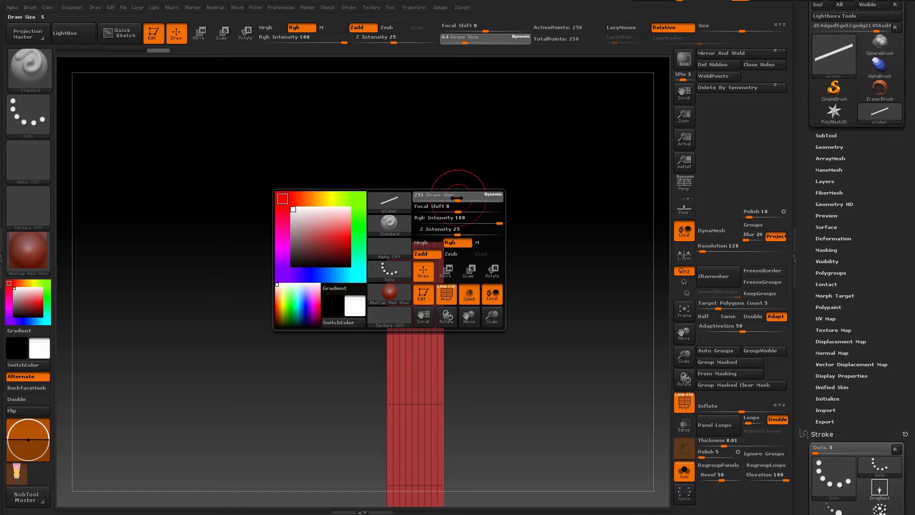
{"action": "mouse_move", "coordinate": [520, 254]}
{"action": "left_mouse_down"}
{"action": "mouse_move", "coordinate": [487, 243]}
{"action": "mouse_move", "coordinate": [429, 262]}
{"action": "mouse_move", "coordinate": [499, 265]}
{"action": "mouse_move", "coordinate": [476, 253]}
{"action": "mouse_move", "coordinate": [511, 286]}
{"action": "left_mouse_up"}
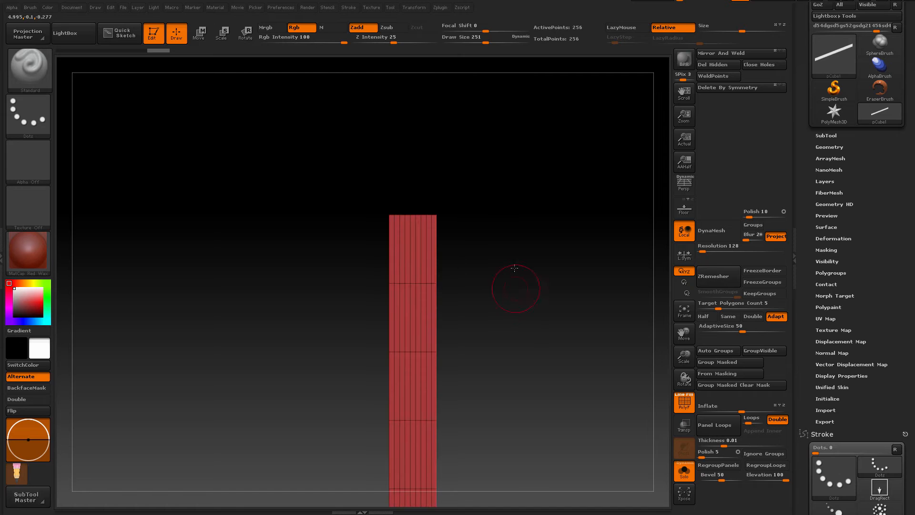
Pull the plank's end edge outward into splinters with the SnakeHook brush, smoothing the first spike
{"action": "left_click", "coordinate": [29, 67]}
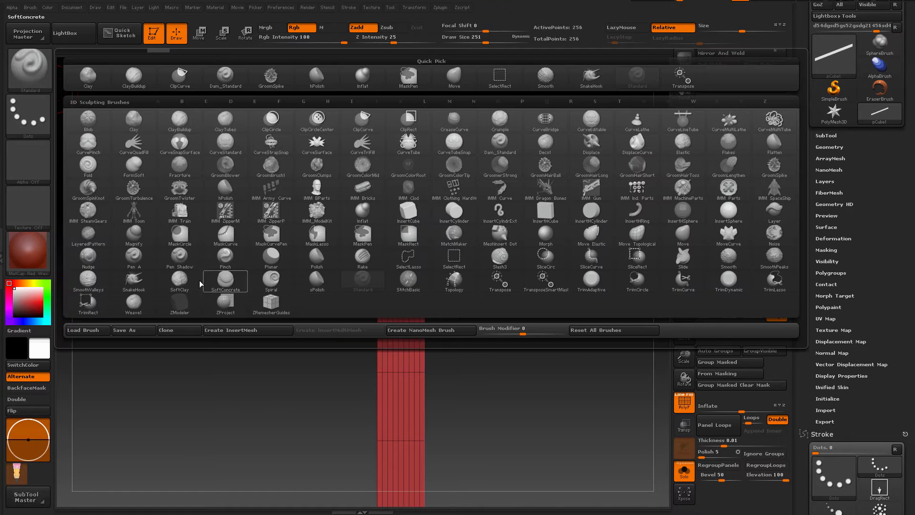
{"action": "left_click", "coordinate": [143, 290]}
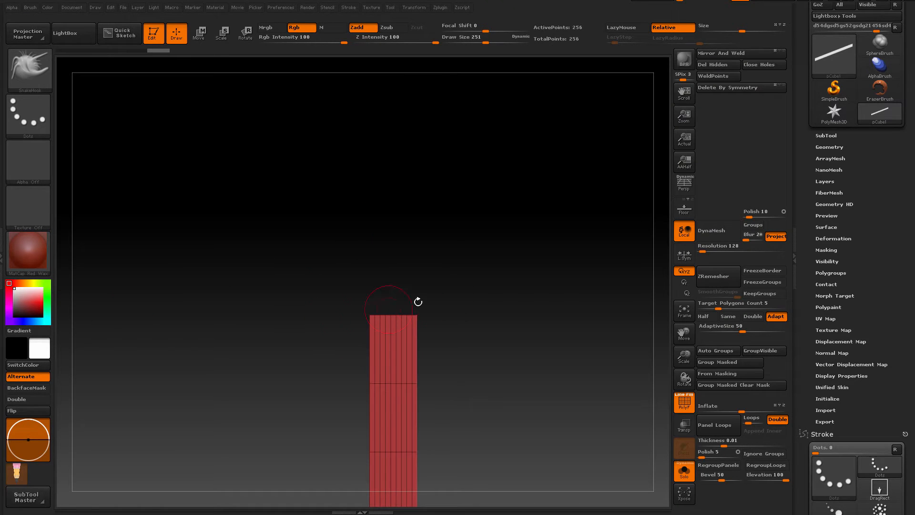
{"action": "left_click_drag", "start_coordinate": [405, 216], "coordinate": [400, 160]}
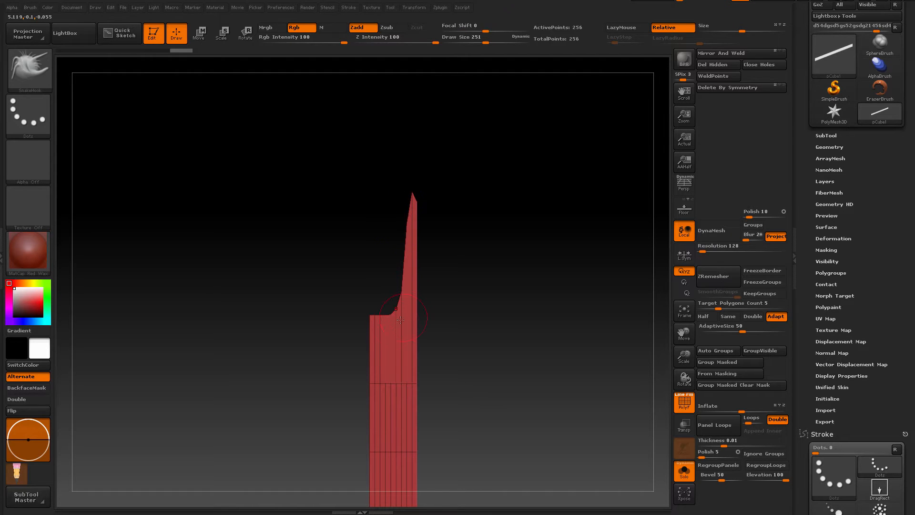
{"action": "left_click_drag", "start_coordinate": [390, 312], "coordinate": [411, 328], "text": "shift"}
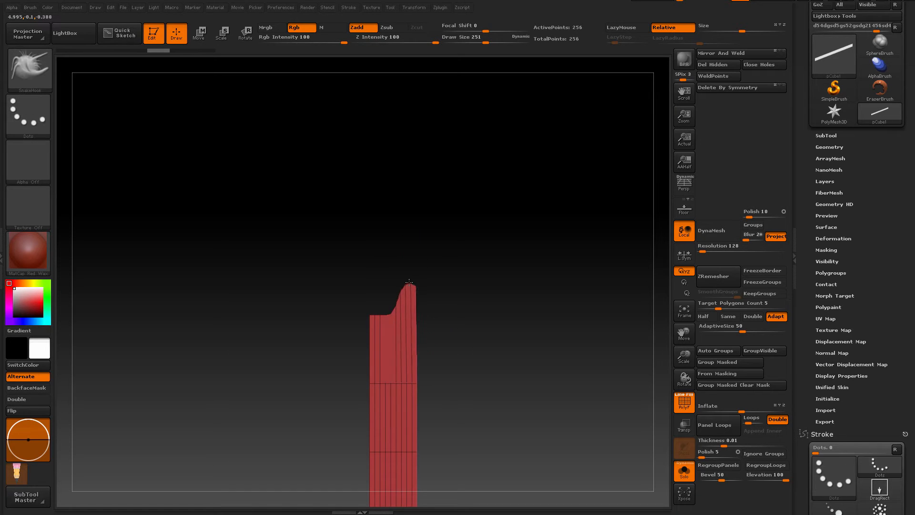
{"action": "mouse_move", "coordinate": [409, 283]}
{"action": "left_mouse_down"}
{"action": "mouse_move", "coordinate": [423, 236]}
{"action": "mouse_move", "coordinate": [411, 234]}
{"action": "left_mouse_up"}
{"action": "key", "text": "ctrl+z"}
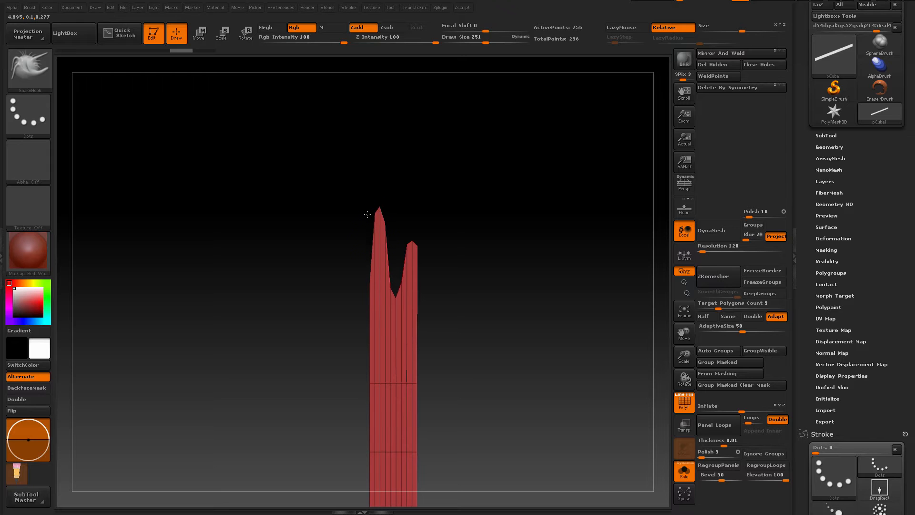
Reduce the Draw Size to 140 and pull the plank's end into splinters of uneven height with SnakeHook
{"action": "mouse_move", "coordinate": [456, 312]}
{"action": "left_mouse_down", "text": "alt"}
{"action": "mouse_move", "coordinate": [462, 268]}
{"action": "mouse_move", "coordinate": [473, 298]}
{"action": "left_mouse_up", "text": "alt"}
{"action": "key", "text": "space"}
{"action": "left_click_drag", "start_coordinate": [416, 214], "coordinate": [405, 214]}
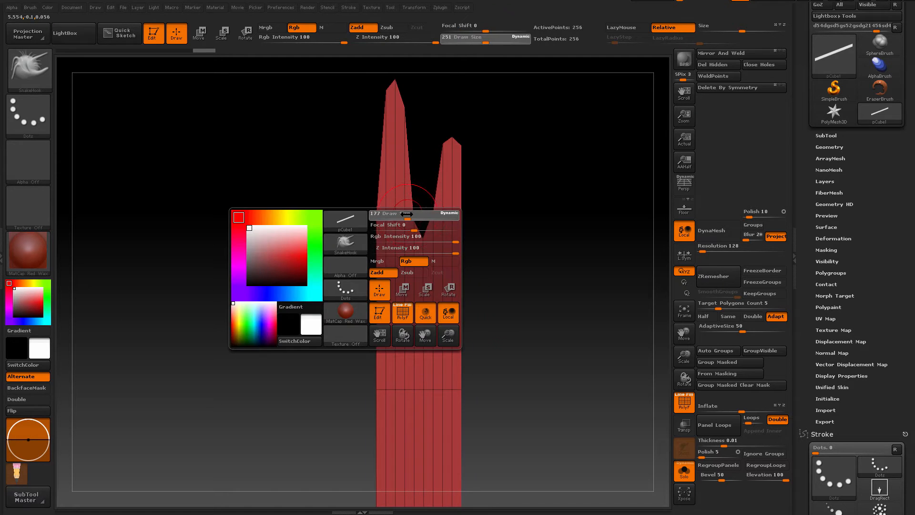
{"action": "mouse_move", "coordinate": [420, 128]}
{"action": "left_mouse_down", "text": "alt"}
{"action": "mouse_move", "coordinate": [421, 164]}
{"action": "mouse_move", "coordinate": [397, 173]}
{"action": "mouse_move", "coordinate": [397, 248]}
{"action": "mouse_move", "coordinate": [385, 145]}
{"action": "left_mouse_up", "text": "alt"}
{"action": "left_click_drag", "start_coordinate": [383, 268], "coordinate": [374, 128]}
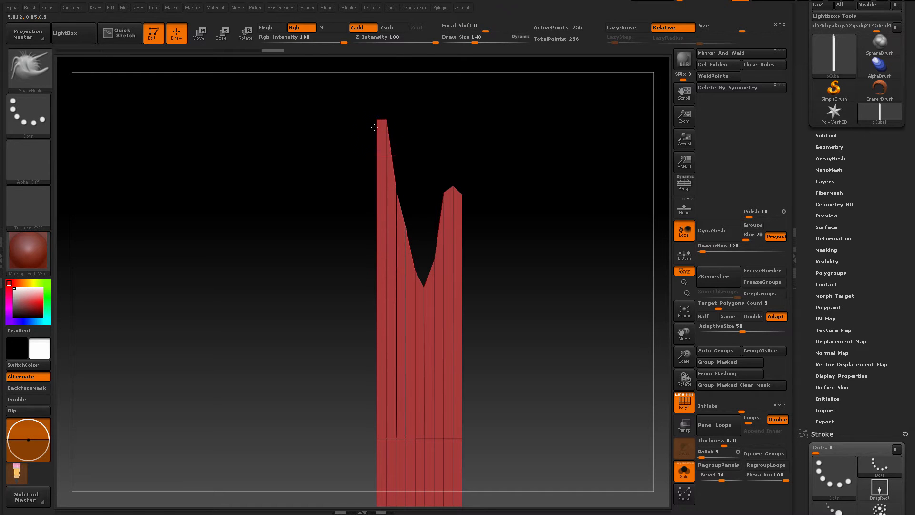
{"action": "left_click_drag", "start_coordinate": [431, 285], "coordinate": [425, 202]}
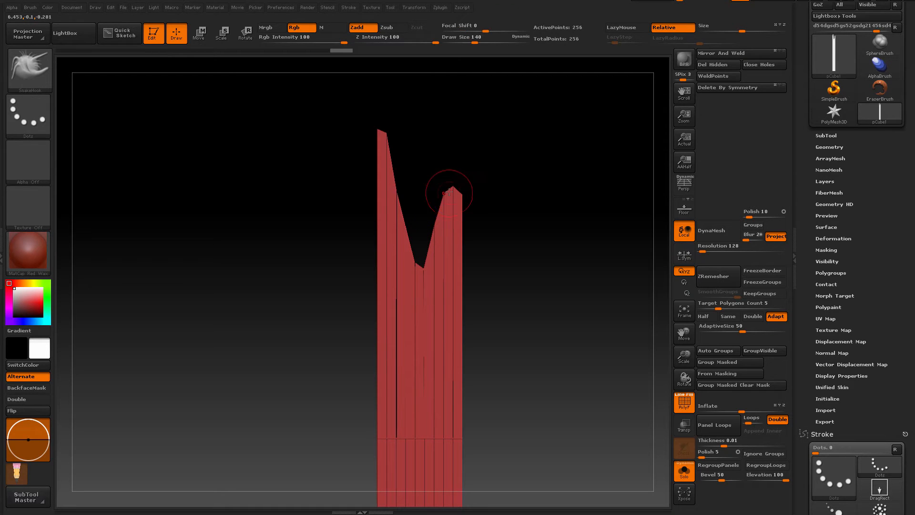
{"action": "left_click_drag", "start_coordinate": [453, 204], "coordinate": [449, 230]}
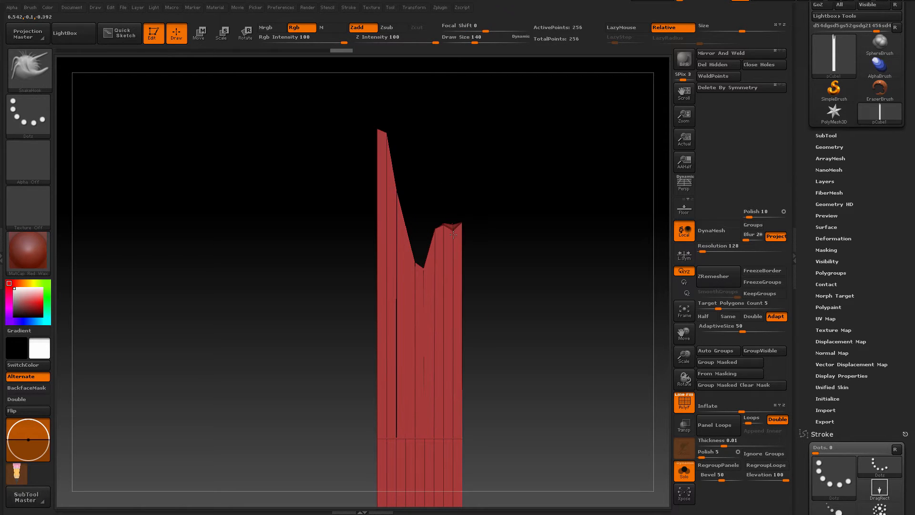
{"action": "left_click_drag", "start_coordinate": [416, 267], "coordinate": [413, 168]}
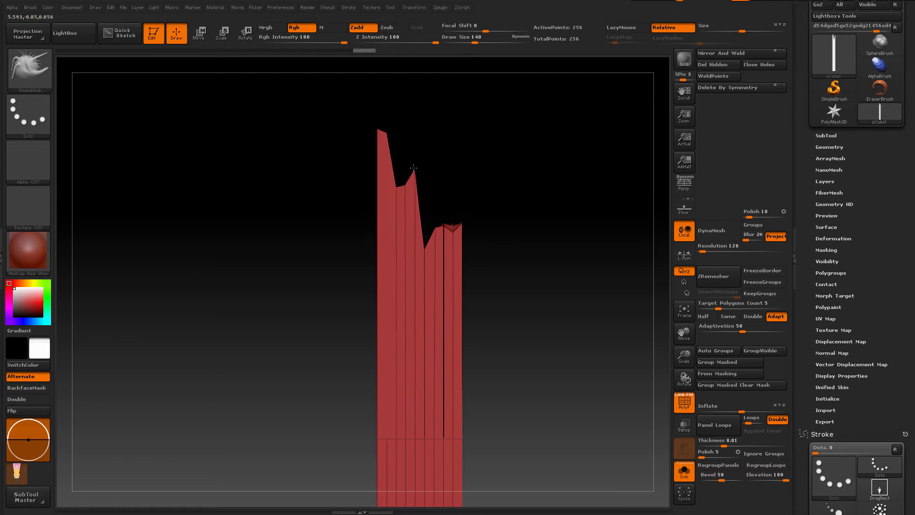
Turn to the plank's opposite face and pull its end edge into jagged splinters
{"action": "mouse_move", "coordinate": [301, 313]}
{"action": "left_mouse_down"}
{"action": "mouse_move", "coordinate": [394, 322]}
{"action": "mouse_move", "coordinate": [425, 282]}
{"action": "mouse_move", "coordinate": [421, 173]}
{"action": "left_mouse_up"}
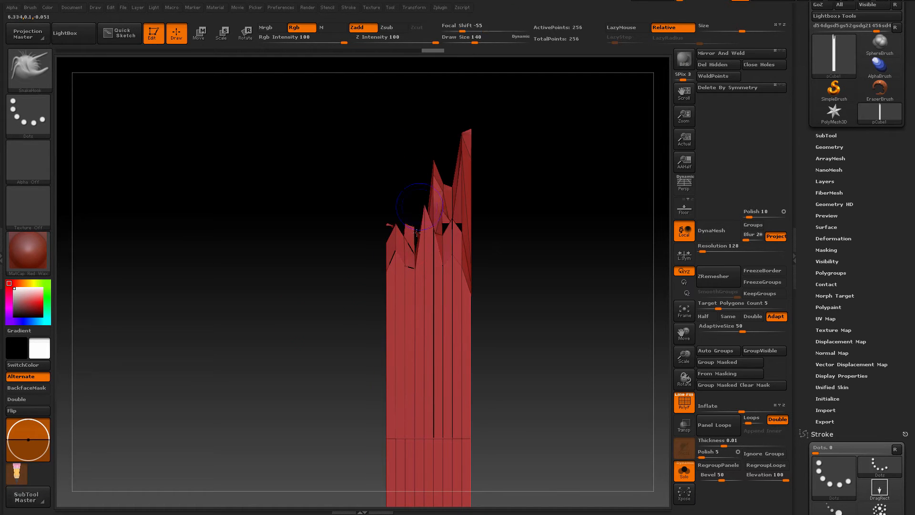
{"action": "key", "text": "b"}
{"action": "left_click_drag", "start_coordinate": [411, 276], "coordinate": [407, 212]}
{"action": "left_click_drag", "start_coordinate": [401, 251], "coordinate": [394, 230], "text": "shift"}
{"action": "key", "text": "ctrl+z"}
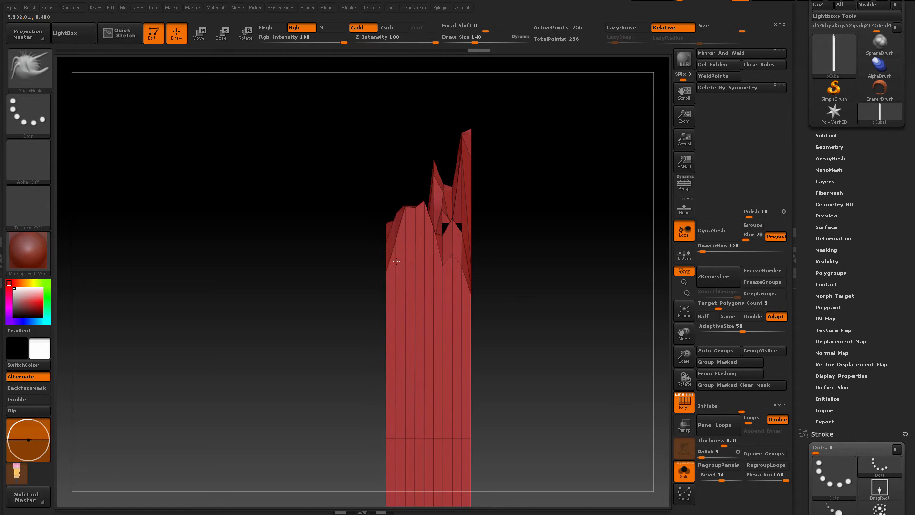
{"action": "left_click_drag", "start_coordinate": [400, 270], "coordinate": [387, 155]}
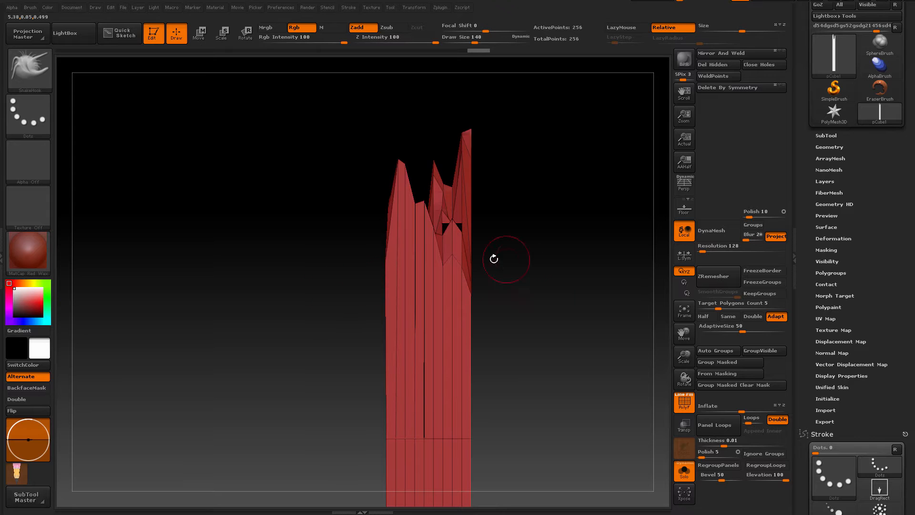
Set the Draw Size to 97 and smooth the hole between the splinters at the broken end
{"action": "mouse_move", "coordinate": [497, 242]}
{"action": "left_mouse_down"}
{"action": "mouse_move", "coordinate": [646, 261]}
{"action": "mouse_move", "coordinate": [397, 333]}
{"action": "mouse_move", "coordinate": [384, 281]}
{"action": "mouse_move", "coordinate": [379, 295]}
{"action": "mouse_move", "coordinate": [402, 327]}
{"action": "mouse_move", "coordinate": [415, 327]}
{"action": "mouse_move", "coordinate": [402, 310]}
{"action": "mouse_move", "coordinate": [492, 306]}
{"action": "mouse_move", "coordinate": [480, 288]}
{"action": "mouse_move", "coordinate": [511, 276]}
{"action": "left_mouse_up"}
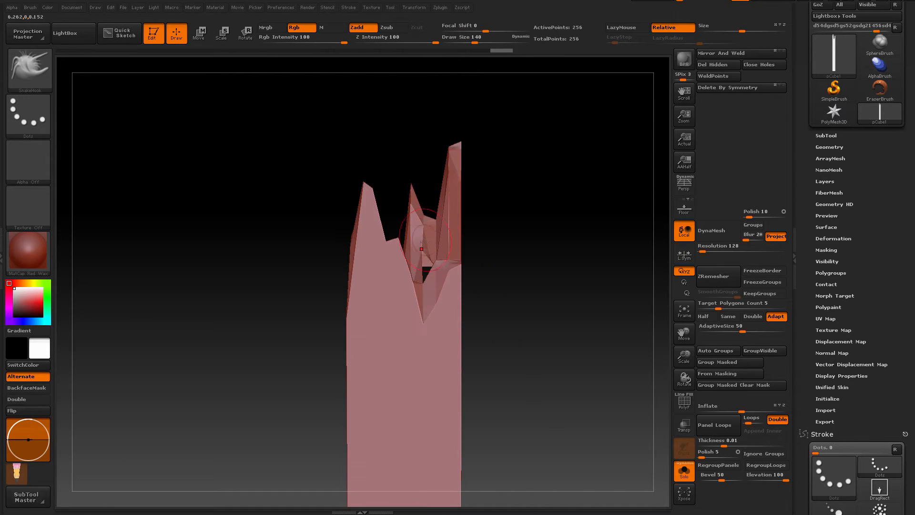
{"action": "mouse_move", "coordinate": [434, 264]}
{"action": "left_mouse_down"}
{"action": "mouse_move", "coordinate": [485, 286]}
{"action": "mouse_move", "coordinate": [436, 274]}
{"action": "left_mouse_up"}
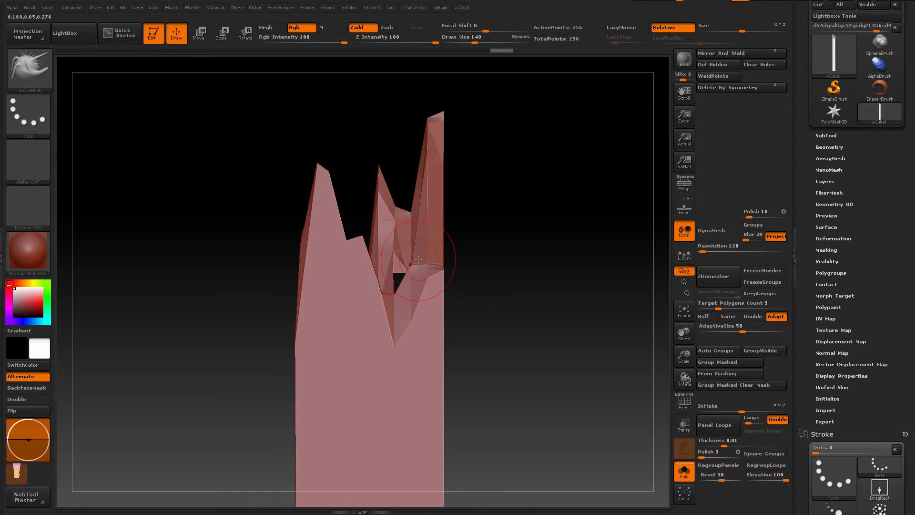
{"action": "key", "text": "b"}
{"action": "key", "text": "space"}
{"action": "left_click_drag", "start_coordinate": [414, 240], "coordinate": [409, 239]}
{"action": "left_click_drag", "start_coordinate": [399, 280], "coordinate": [398, 284], "text": "shift"}
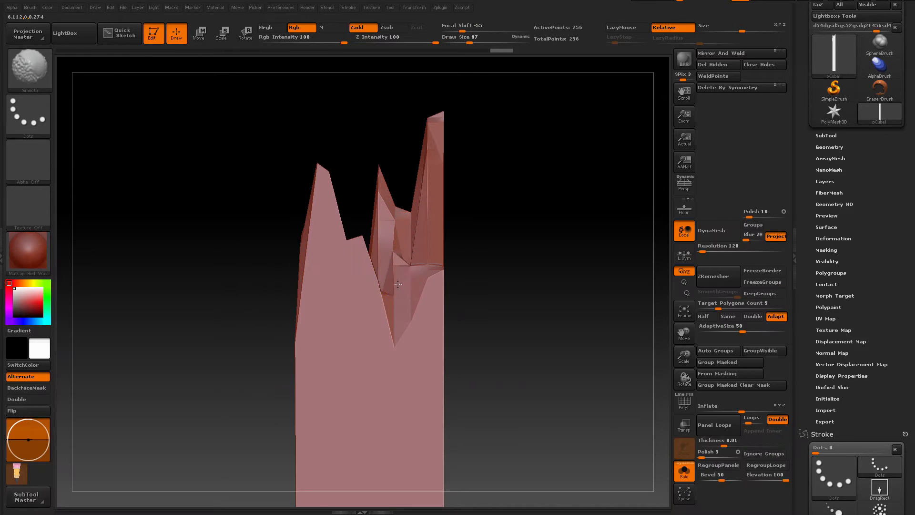
Examine the splintered end from several sides, toggling the polyframe to check the mesh
{"action": "left_click_drag", "start_coordinate": [478, 286], "coordinate": [422, 292], "text": "alt"}
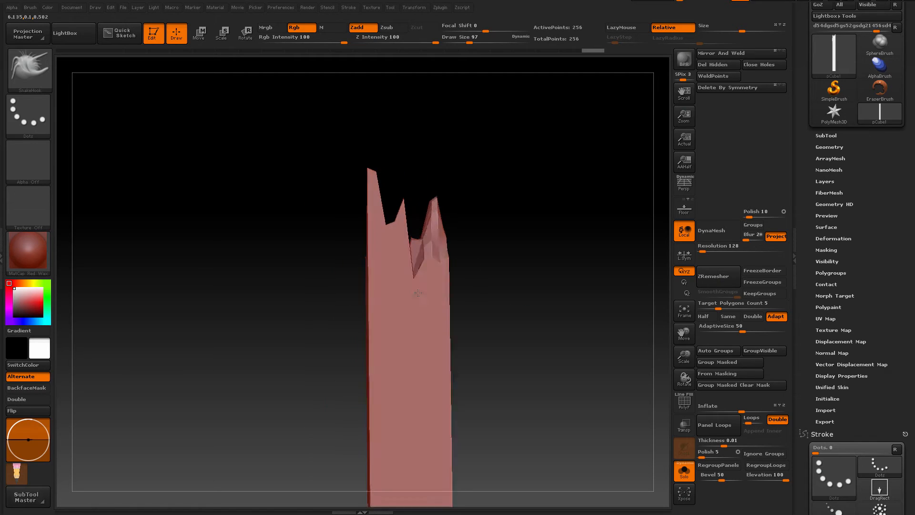
{"action": "key", "text": "shift+f"}
{"action": "key", "text": "shift+f"}
{"action": "key", "text": "shift+f"}
{"action": "left_click_drag", "start_coordinate": [493, 288], "coordinate": [429, 328]}
{"action": "key", "text": "shift+f"}
{"action": "left_click_drag", "start_coordinate": [479, 344], "coordinate": [375, 273]}
{"action": "mouse_move", "coordinate": [487, 278]}
{"action": "left_mouse_down"}
{"action": "mouse_move", "coordinate": [505, 282]}
{"action": "mouse_move", "coordinate": [507, 302]}
{"action": "mouse_move", "coordinate": [472, 322]}
{"action": "mouse_move", "coordinate": [476, 315]}
{"action": "mouse_move", "coordinate": [256, 279]}
{"action": "mouse_move", "coordinate": [417, 338]}
{"action": "mouse_move", "coordinate": [455, 294]}
{"action": "mouse_move", "coordinate": [534, 358]}
{"action": "mouse_move", "coordinate": [476, 258]}
{"action": "mouse_move", "coordinate": [415, 258]}
{"action": "mouse_move", "coordinate": [530, 388]}
{"action": "mouse_move", "coordinate": [454, 327]}
{"action": "mouse_move", "coordinate": [554, 362]}
{"action": "left_mouse_up"}
Try subdividing the splintered plank with smoothing enabled
{"action": "key", "text": "ctrl"}
{"action": "key", "text": "ctrl+d"}
{"action": "key", "text": "ctrl"}
{"action": "key", "text": "ctrl"}
{"action": "key", "text": "ctrl+z"}
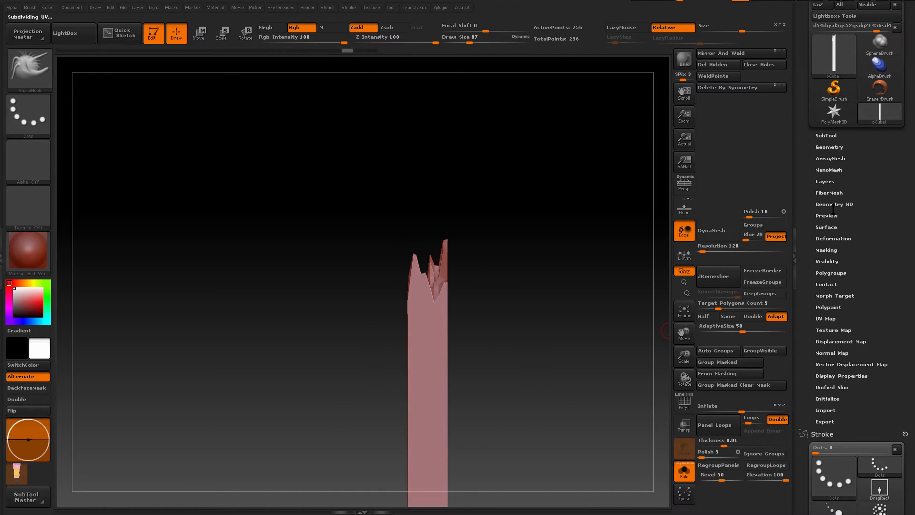
Turn off subdivision smoothing (Smt) in the Geometry settings and divide the mesh up to SDiv 4
{"action": "left_click", "coordinate": [828, 148]}
{"action": "left_click_drag", "start_coordinate": [810, 196], "coordinate": [809, 138]}
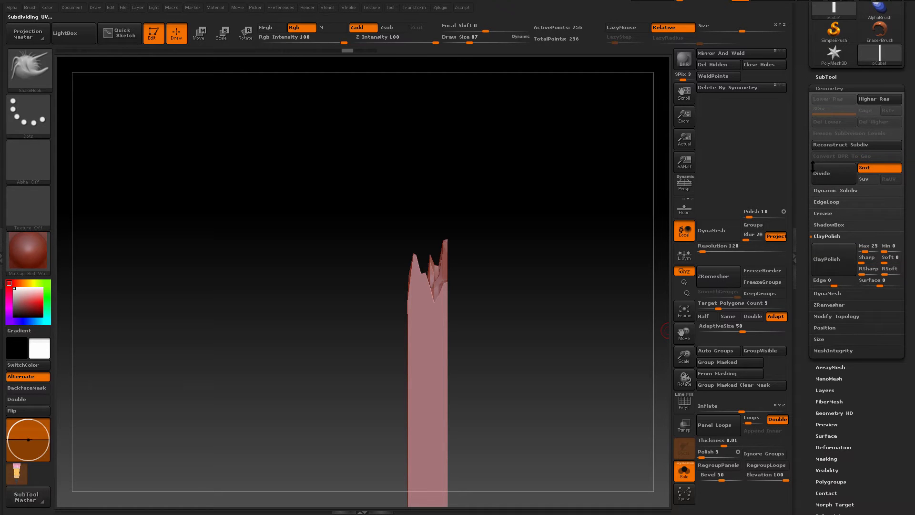
{"action": "left_click", "coordinate": [866, 169]}
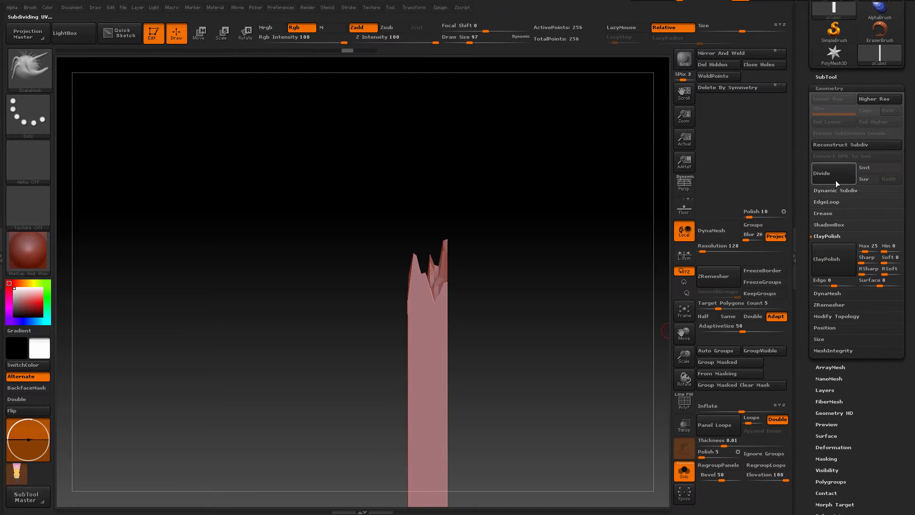
{"action": "left_click", "coordinate": [834, 176]}
Set the Draw Size to 182 and pull longer, thinner splinters out of the plank's broken end with SnakeHook
{"action": "left_click_drag", "start_coordinate": [532, 285], "coordinate": [588, 310], "text": "alt"}
{"action": "key", "text": "shift+f"}
{"action": "key", "text": "shift+f"}
{"action": "key", "text": "space"}
{"action": "mouse_move", "coordinate": [433, 301]}
{"action": "left_mouse_down"}
{"action": "mouse_move", "coordinate": [442, 303]}
{"action": "mouse_move", "coordinate": [420, 141]}
{"action": "left_mouse_up"}
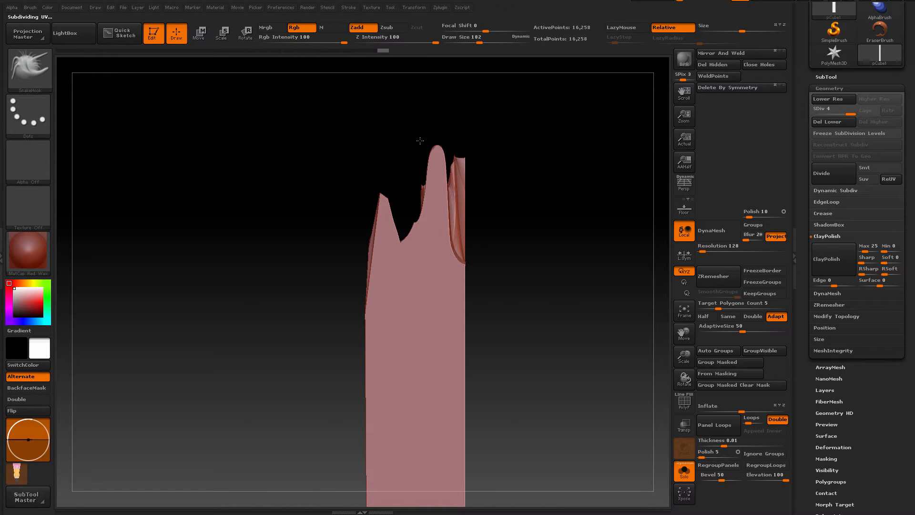
{"action": "left_click_drag", "start_coordinate": [472, 266], "coordinate": [449, 55]}
{"action": "mouse_move", "coordinate": [423, 231]}
{"action": "left_mouse_down"}
{"action": "mouse_move", "coordinate": [419, 154]}
{"action": "mouse_move", "coordinate": [420, 170]}
{"action": "left_mouse_up"}
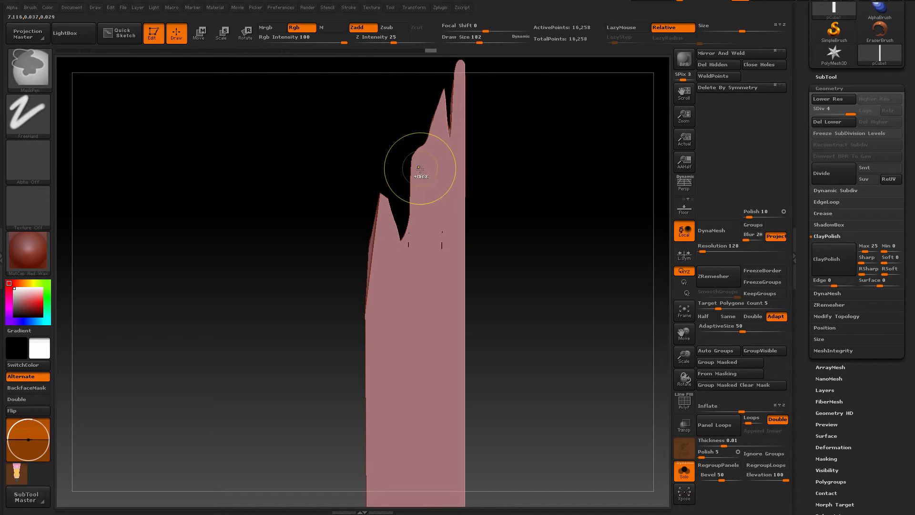
{"action": "key", "text": "ctrl+c"}
{"action": "key", "text": "ctrl+c"}
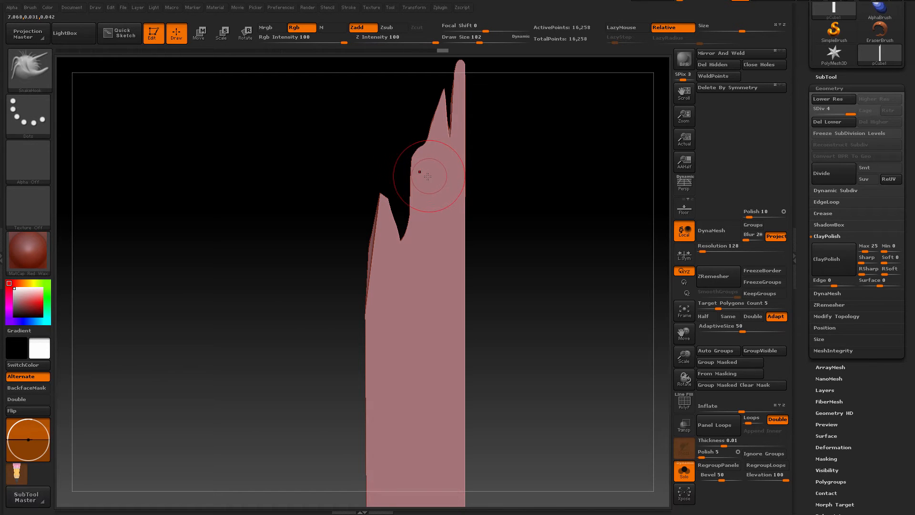
Set the Draw Size to 124 and pull the short middle splinter upward with SnakeHook, undoing the last stroke
{"action": "key", "text": "space"}
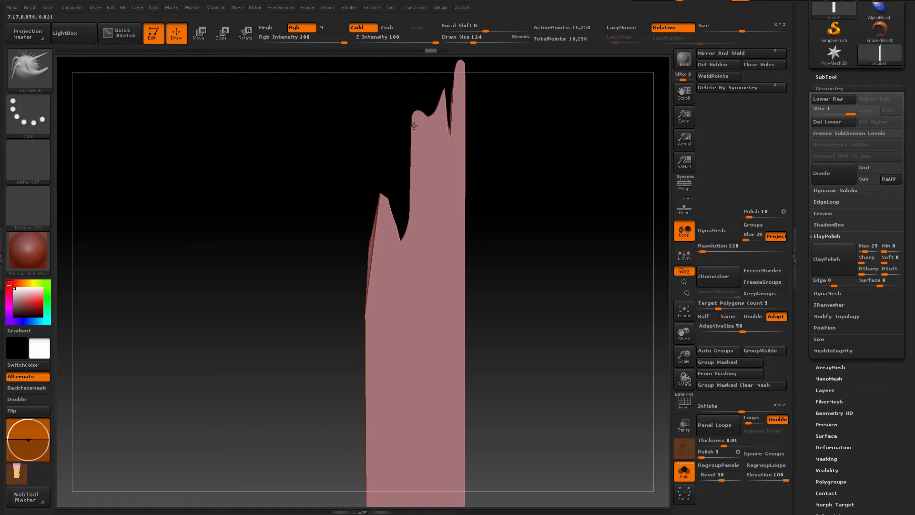
{"action": "mouse_move", "coordinate": [414, 125]}
{"action": "left_mouse_down"}
{"action": "mouse_move", "coordinate": [421, 135]}
{"action": "mouse_move", "coordinate": [415, 95]}
{"action": "left_mouse_up"}
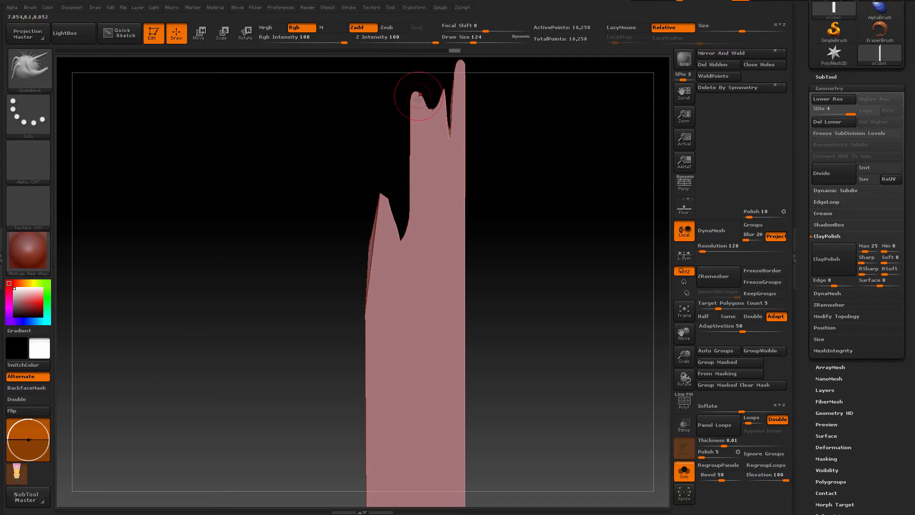
{"action": "key", "text": "ctrl+z"}
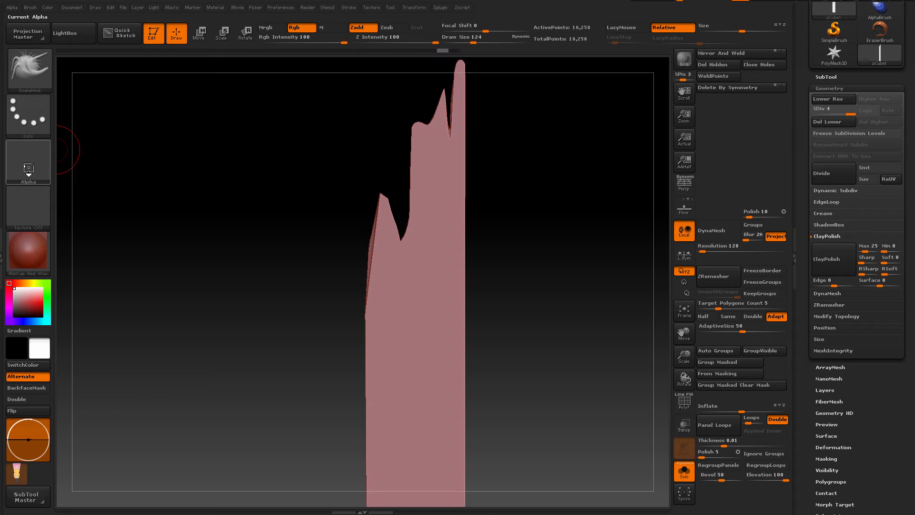
Assign the square Alpha 28 to SnakeHook and pull a harder-edged splinter out of the broken end
{"action": "left_click", "coordinate": [29, 169]}
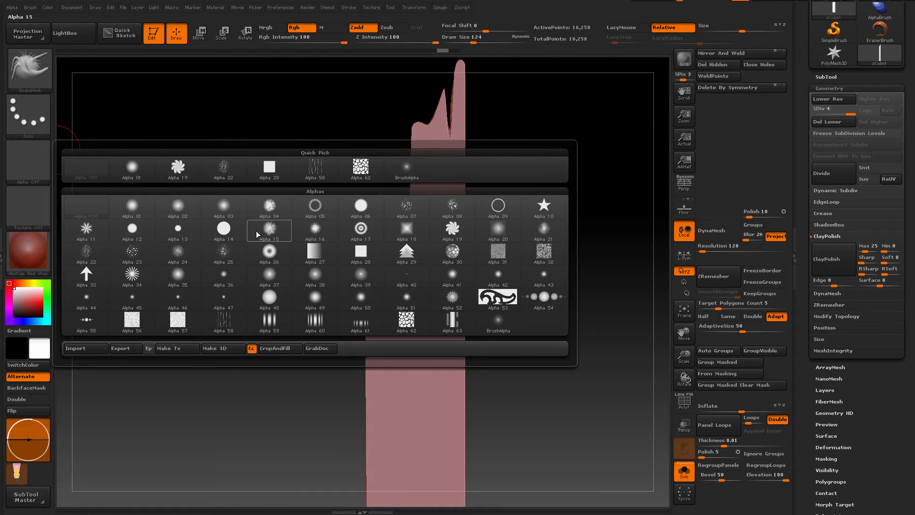
{"action": "left_click", "coordinate": [269, 167]}
{"action": "left_click_drag", "start_coordinate": [408, 242], "coordinate": [392, 93]}
{"action": "left_click_drag", "start_coordinate": [328, 135], "coordinate": [295, 297], "text": "alt"}
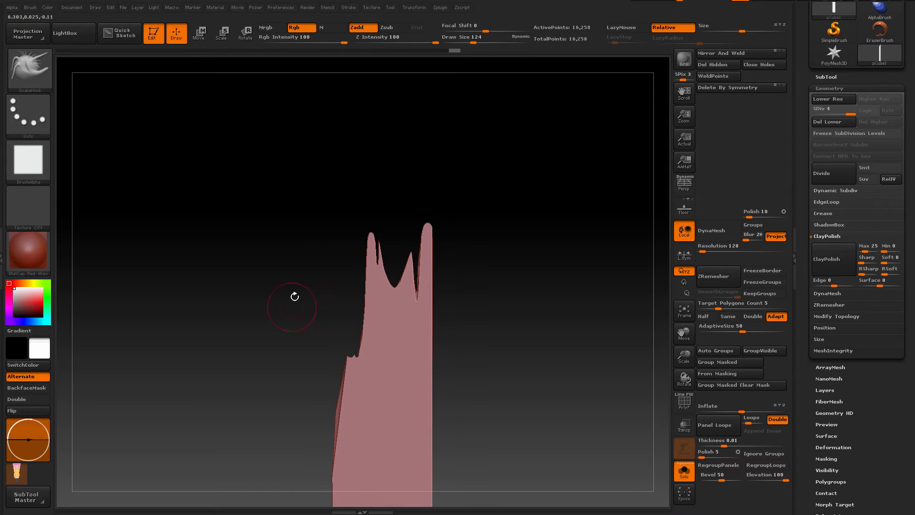
{"action": "left_click_drag", "start_coordinate": [375, 263], "coordinate": [393, 274]}
{"action": "key", "text": "ctrl+z"}
Set the Draw Size to 197 and pull a tall splinter up along the plank's outer edge from the opposite face
{"action": "mouse_move", "coordinate": [315, 325]}
{"action": "left_mouse_down"}
{"action": "mouse_move", "coordinate": [403, 327]}
{"action": "mouse_move", "coordinate": [412, 254]}
{"action": "left_mouse_up"}
{"action": "key", "text": "space"}
{"action": "mouse_move", "coordinate": [340, 301]}
{"action": "left_mouse_down"}
{"action": "mouse_move", "coordinate": [348, 301]}
{"action": "mouse_move", "coordinate": [352, 220]}
{"action": "left_mouse_up"}
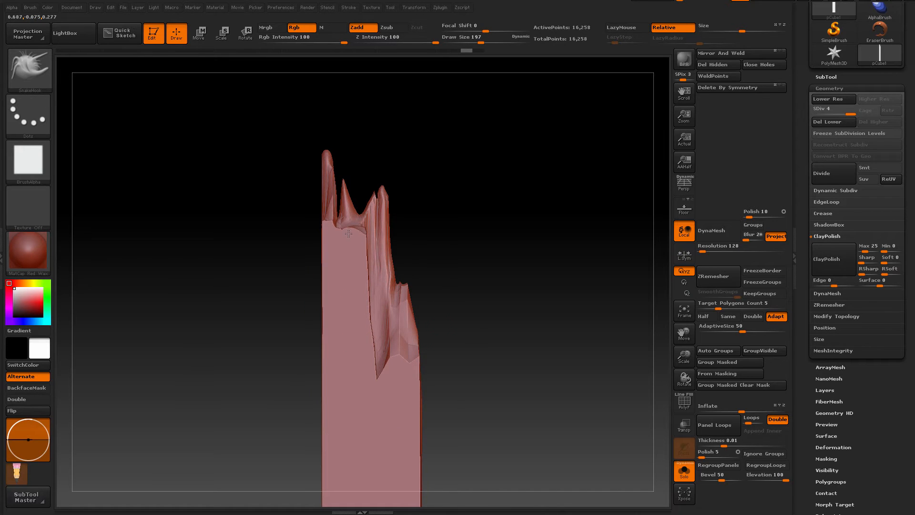
{"action": "mouse_move", "coordinate": [392, 382]}
{"action": "left_mouse_down"}
{"action": "mouse_move", "coordinate": [384, 270]}
{"action": "mouse_move", "coordinate": [384, 321]}
{"action": "mouse_move", "coordinate": [421, 256]}
{"action": "mouse_move", "coordinate": [409, 185]}
{"action": "left_mouse_up"}
{"action": "left_click_drag", "start_coordinate": [482, 207], "coordinate": [382, 224]}
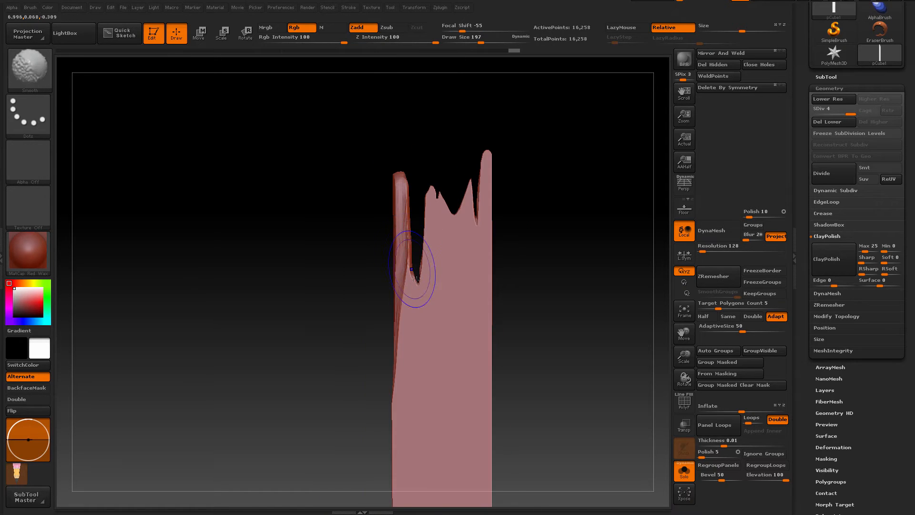
Set the Draw Size to 149 and pull a long, thin central splinter well above the others
{"action": "left_click_drag", "start_coordinate": [522, 239], "coordinate": [580, 269], "text": "alt"}
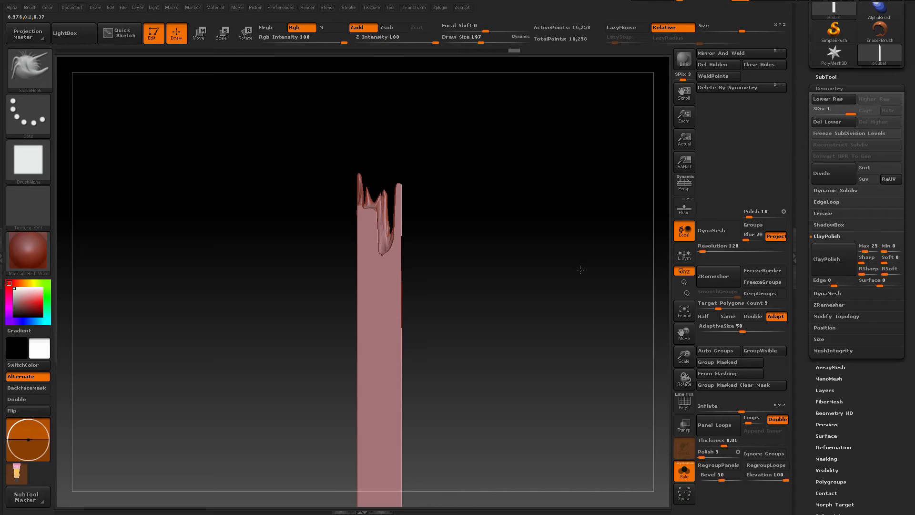
{"action": "mouse_move", "coordinate": [429, 307]}
{"action": "left_mouse_down", "text": "alt"}
{"action": "mouse_move", "coordinate": [478, 312]}
{"action": "mouse_move", "coordinate": [432, 289]}
{"action": "left_mouse_up", "text": "alt"}
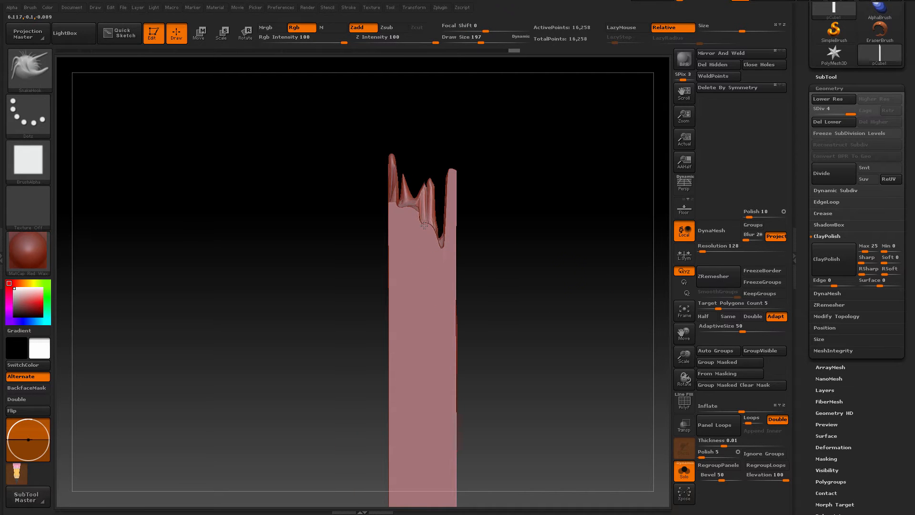
{"action": "key", "text": "space"}
{"action": "left_click_drag", "start_coordinate": [419, 231], "coordinate": [414, 229]}
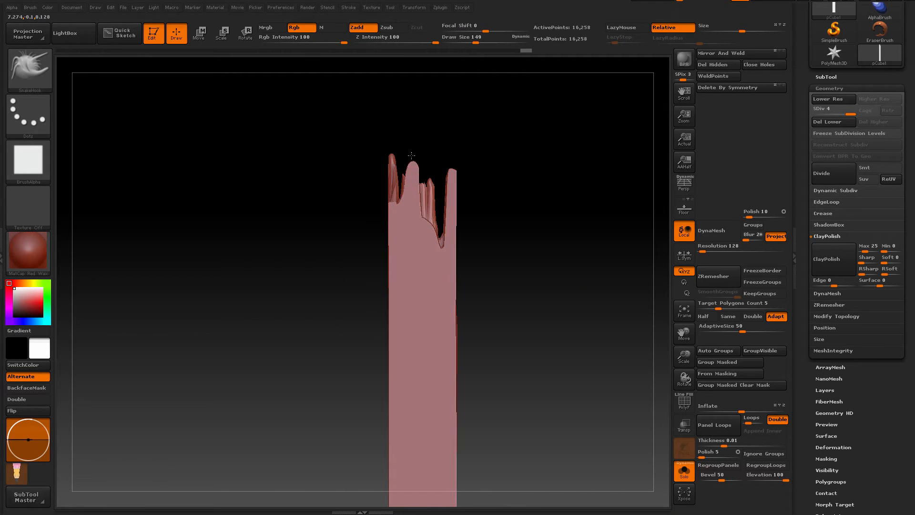
{"action": "left_click_drag", "start_coordinate": [406, 115], "coordinate": [411, 76]}
{"action": "key", "text": "shift"}
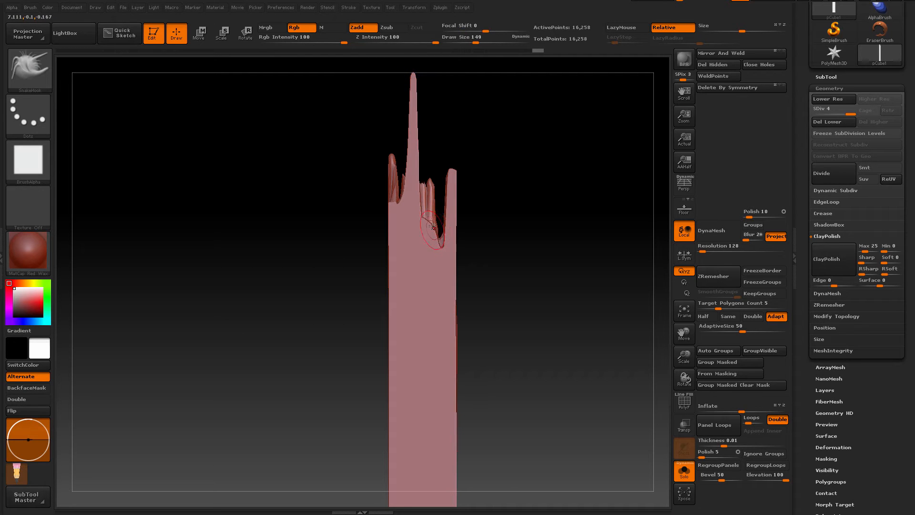
Choose the ClipCurve brush and cut the rounded tip off the tallest splinter
{"action": "left_click_drag", "start_coordinate": [515, 204], "coordinate": [402, 224]}
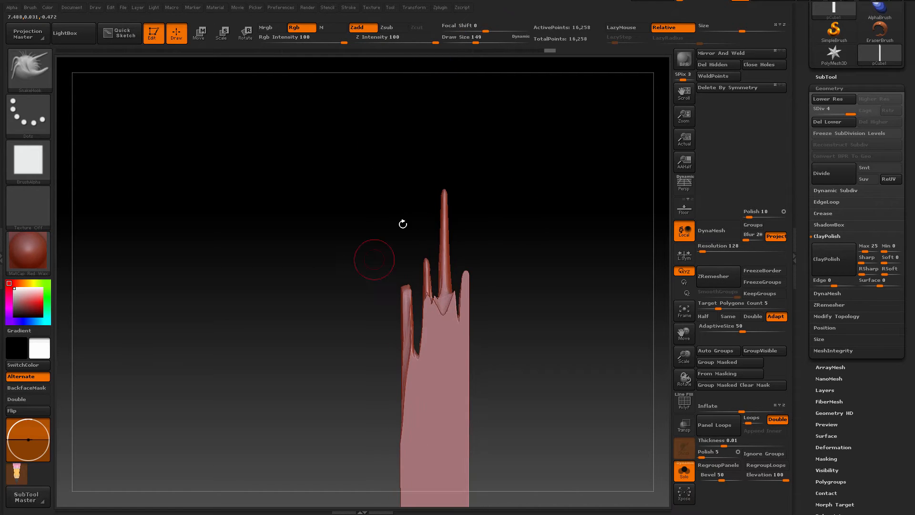
{"action": "left_click_drag", "start_coordinate": [467, 179], "coordinate": [465, 208]}
{"action": "left_click_drag", "start_coordinate": [475, 142], "coordinate": [449, 192]}
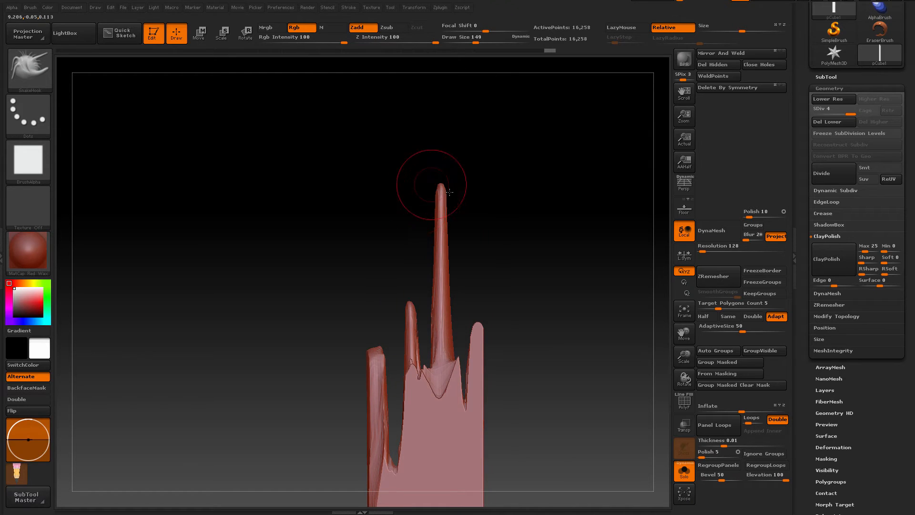
{"action": "key", "text": "b"}
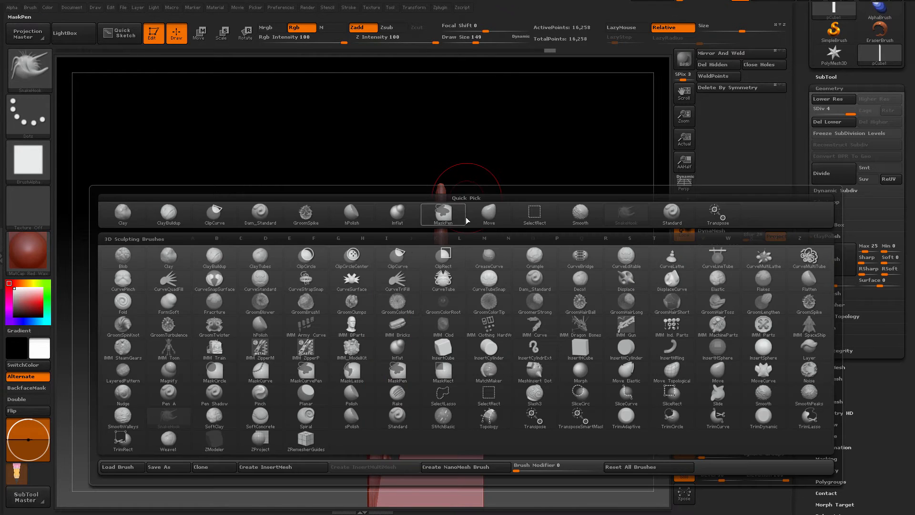
{"action": "key", "text": "b"}
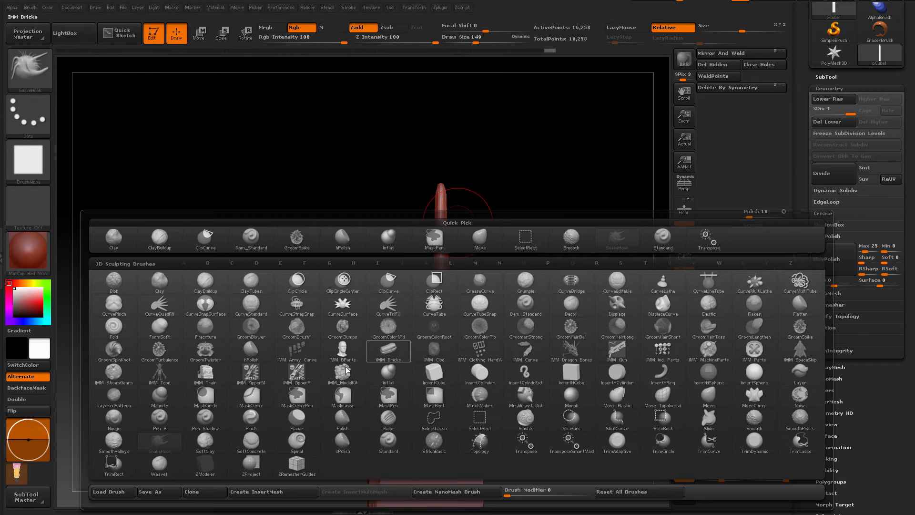
{"action": "left_click", "coordinate": [398, 289]}
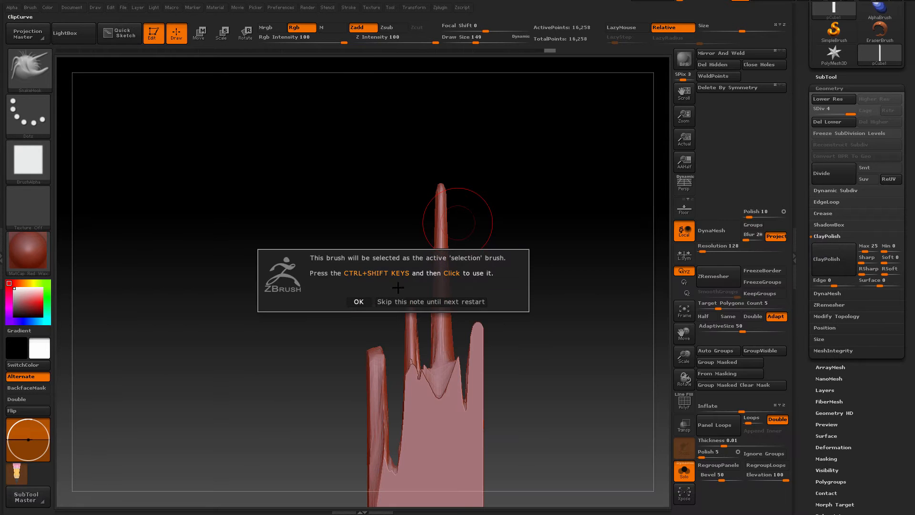
{"action": "left_click", "coordinate": [358, 302]}
{"action": "left_click_drag", "start_coordinate": [330, 262], "coordinate": [553, 175], "text": "ctrl+shift"}
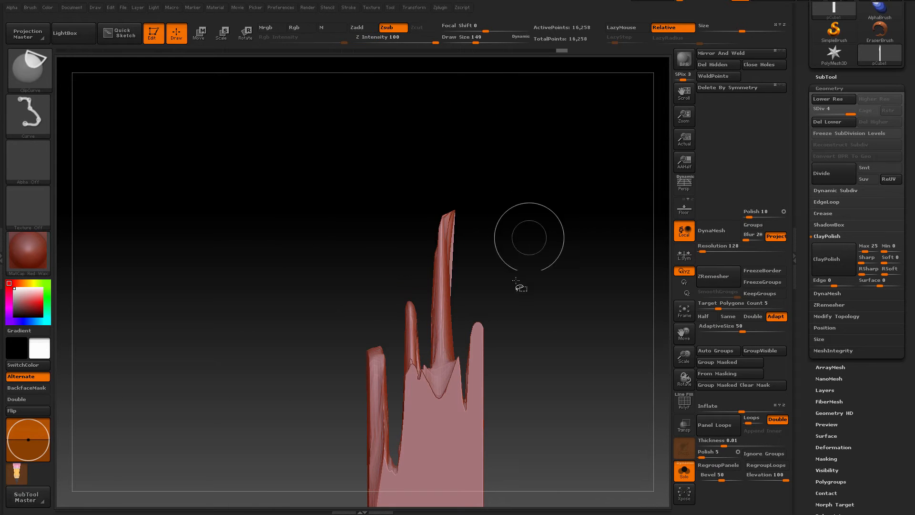
{"action": "key", "text": "ctrl+z"}
{"action": "left_click_drag", "start_coordinate": [350, 222], "coordinate": [589, 200], "text": "ctrl+shift"}
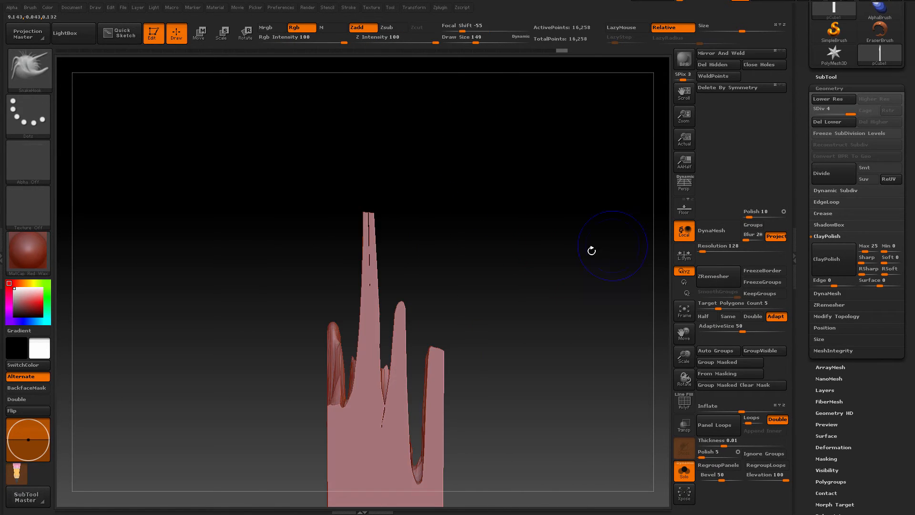
Clip the rounded tips off the shorter splinters, undoing unwanted cuts
{"action": "left_click_drag", "start_coordinate": [479, 282], "coordinate": [292, 305]}
{"action": "mouse_move", "coordinate": [292, 305]}
{"action": "left_mouse_down", "text": "alt"}
{"action": "mouse_move", "coordinate": [306, 226]}
{"action": "mouse_move", "coordinate": [375, 201]}
{"action": "mouse_move", "coordinate": [374, 103]}
{"action": "left_mouse_up", "text": "alt"}
{"action": "left_click_drag", "start_coordinate": [406, 191], "coordinate": [511, 208], "text": "ctrl+shift"}
{"action": "key", "text": "ctrl+z"}
{"action": "mouse_move", "coordinate": [523, 259]}
{"action": "left_mouse_down"}
{"action": "mouse_move", "coordinate": [564, 265]}
{"action": "mouse_move", "coordinate": [505, 272]}
{"action": "left_mouse_up"}
{"action": "key", "text": "ctrl+z"}
Pull narrow cracks down into the plank from the gaps between the splinters with SnakeHook
{"action": "mouse_move", "coordinate": [417, 306]}
{"action": "left_mouse_down"}
{"action": "mouse_move", "coordinate": [421, 270]}
{"action": "mouse_move", "coordinate": [419, 424]}
{"action": "left_mouse_up"}
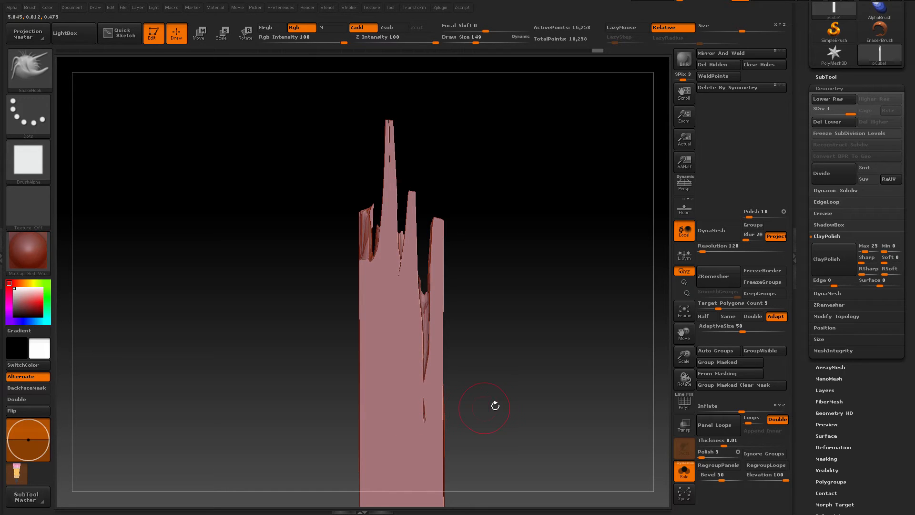
{"action": "left_click_drag", "start_coordinate": [496, 405], "coordinate": [510, 305], "text": "alt"}
{"action": "left_click_drag", "start_coordinate": [415, 160], "coordinate": [416, 219]}
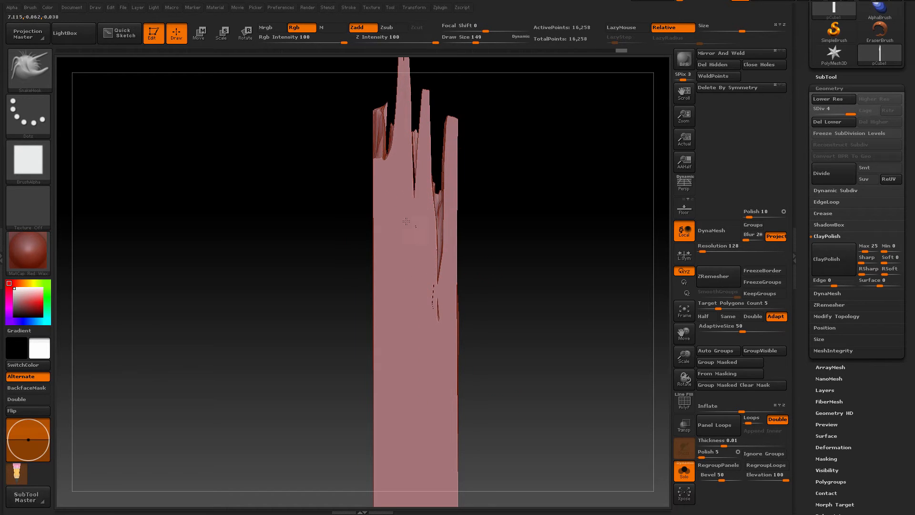
{"action": "left_click_drag", "start_coordinate": [409, 293], "coordinate": [405, 330]}
Reshape the broken edge on the opposite face into small jagged splinters, reducing the Draw Size to 90
{"action": "left_click_drag", "start_coordinate": [321, 340], "coordinate": [391, 339]}
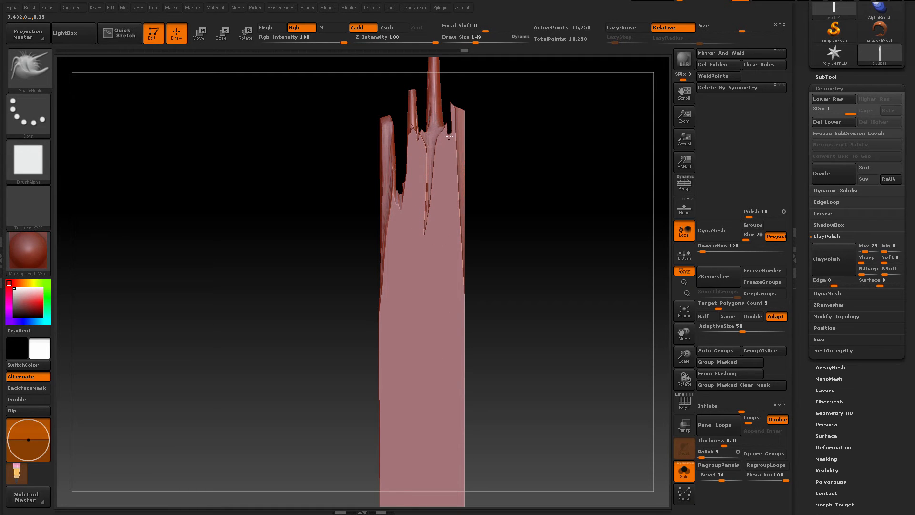
{"action": "mouse_move", "coordinate": [449, 137]}
{"action": "left_mouse_down"}
{"action": "mouse_move", "coordinate": [450, 120]}
{"action": "mouse_move", "coordinate": [452, 152]}
{"action": "mouse_move", "coordinate": [428, 156]}
{"action": "mouse_move", "coordinate": [429, 147]}
{"action": "left_mouse_up"}
{"action": "key", "text": "space"}
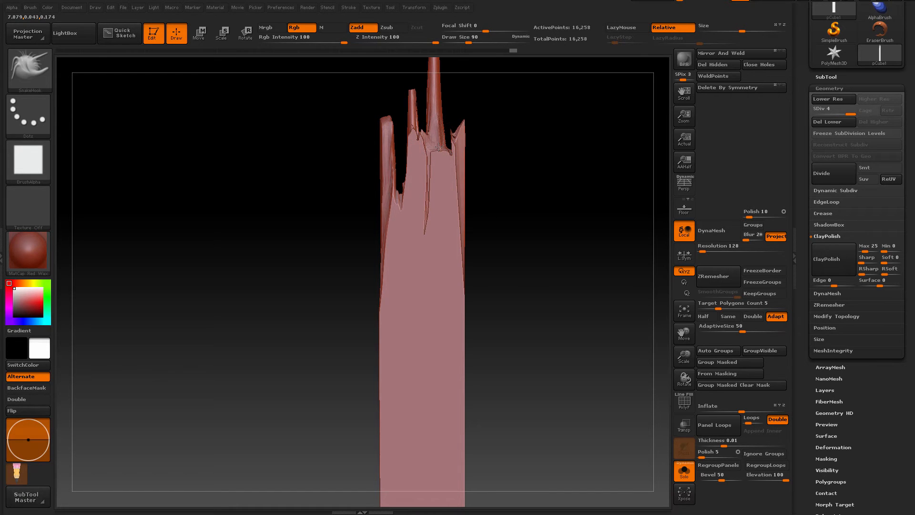
View the plank edge-on and thin the tallest splinter with an angled ClipCurve cut
{"action": "mouse_move", "coordinate": [492, 99]}
{"action": "left_mouse_down"}
{"action": "mouse_move", "coordinate": [509, 227]}
{"action": "mouse_move", "coordinate": [485, 224]}
{"action": "mouse_move", "coordinate": [611, 231]}
{"action": "mouse_move", "coordinate": [329, 280]}
{"action": "mouse_move", "coordinate": [420, 320]}
{"action": "mouse_move", "coordinate": [486, 310]}
{"action": "mouse_move", "coordinate": [480, 322]}
{"action": "mouse_move", "coordinate": [615, 415]}
{"action": "mouse_move", "coordinate": [503, 333]}
{"action": "mouse_move", "coordinate": [477, 214]}
{"action": "mouse_move", "coordinate": [425, 211]}
{"action": "mouse_move", "coordinate": [491, 212]}
{"action": "mouse_move", "coordinate": [491, 229]}
{"action": "mouse_move", "coordinate": [486, 208]}
{"action": "mouse_move", "coordinate": [377, 266]}
{"action": "mouse_move", "coordinate": [421, 219]}
{"action": "left_mouse_up"}
{"action": "key", "text": "ctrl+shift"}
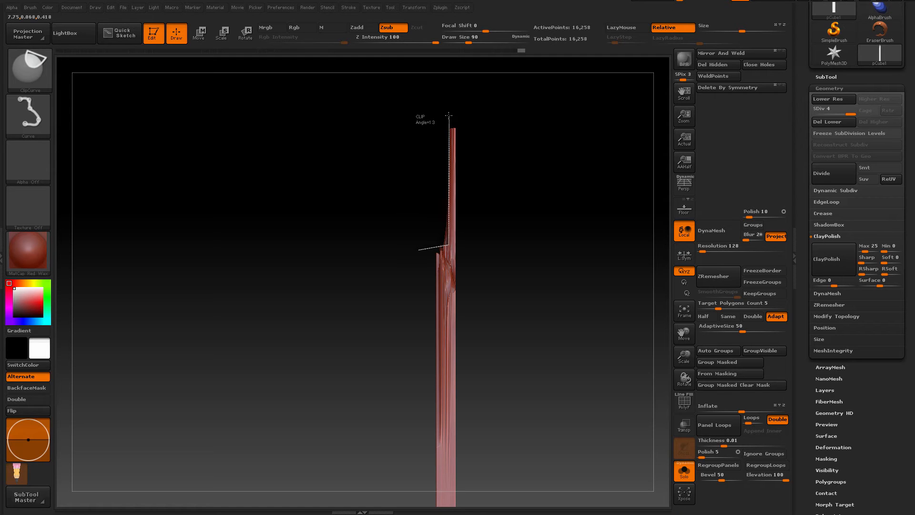
{"action": "left_click_drag", "start_coordinate": [450, 114], "coordinate": [449, 114], "text": "ctrl+shift"}
Examine the splintered end and the plank's sides from several angles, toggling the polyframe to check the mesh
{"action": "mouse_move", "coordinate": [334, 286]}
{"action": "left_mouse_down"}
{"action": "mouse_move", "coordinate": [374, 293]}
{"action": "mouse_move", "coordinate": [304, 286]}
{"action": "mouse_move", "coordinate": [368, 348]}
{"action": "left_mouse_up"}
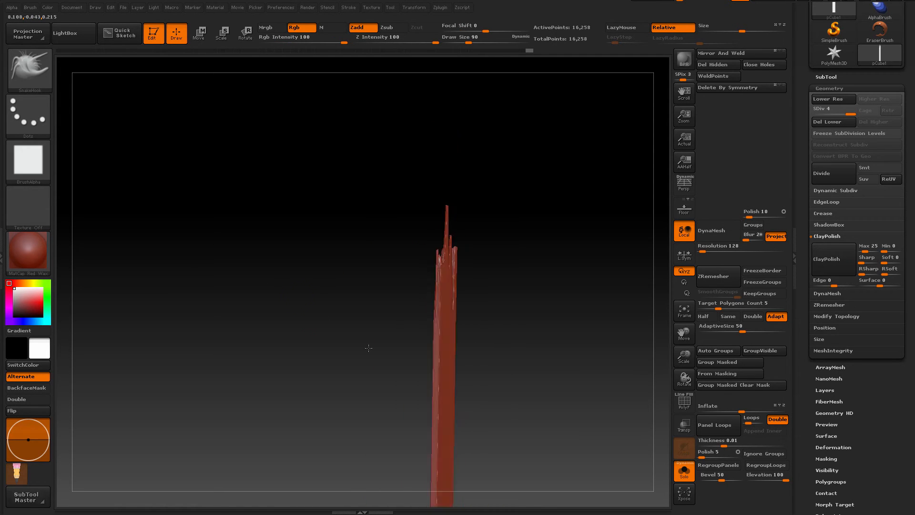
{"action": "mouse_move", "coordinate": [549, 379]}
{"action": "left_mouse_down"}
{"action": "mouse_move", "coordinate": [551, 265]}
{"action": "mouse_move", "coordinate": [521, 219]}
{"action": "left_mouse_up"}
{"action": "key", "text": "shift+f"}
{"action": "key", "text": "shift+f"}
{"action": "key", "text": "shift+f"}
{"action": "key", "text": "shift+f"}
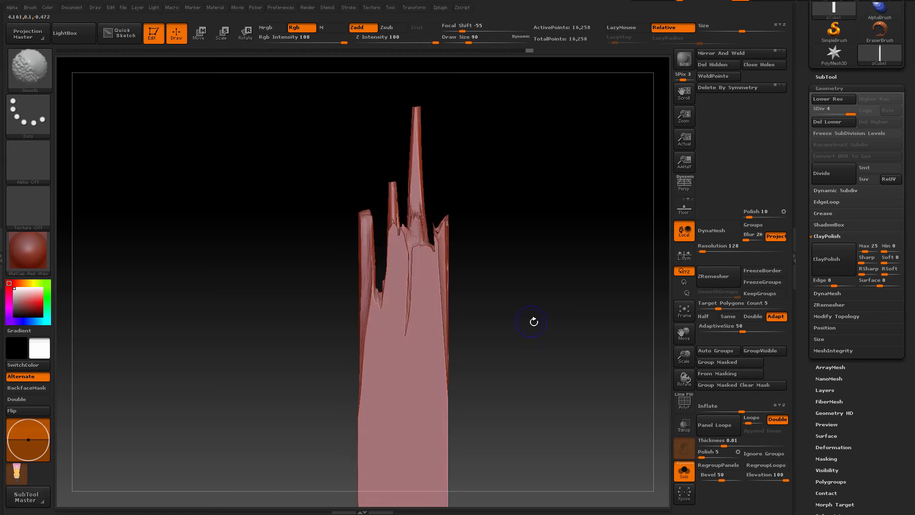
{"action": "key", "text": "shift+f"}
{"action": "mouse_move", "coordinate": [545, 431]}
{"action": "left_mouse_down"}
{"action": "mouse_move", "coordinate": [534, 246]}
{"action": "mouse_move", "coordinate": [521, 227]}
{"action": "mouse_move", "coordinate": [541, 327]}
{"action": "mouse_move", "coordinate": [288, 299]}
{"action": "mouse_move", "coordinate": [501, 276]}
{"action": "mouse_move", "coordinate": [415, 274]}
{"action": "left_mouse_up"}
{"action": "key", "text": "shift+f"}
{"action": "left_click_drag", "start_coordinate": [510, 278], "coordinate": [532, 326]}
{"action": "left_click_drag", "start_coordinate": [532, 326], "coordinate": [514, 220], "text": "alt"}
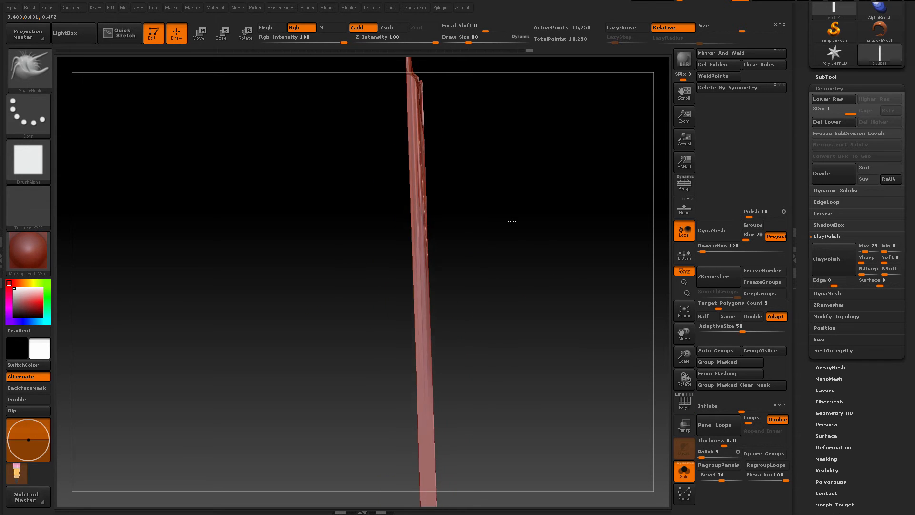
{"action": "left_click_drag", "start_coordinate": [551, 279], "coordinate": [476, 286]}
{"action": "key", "text": "shift+f"}
{"action": "mouse_move", "coordinate": [580, 282]}
{"action": "left_mouse_down"}
{"action": "mouse_move", "coordinate": [600, 281]}
{"action": "mouse_move", "coordinate": [464, 295]}
{"action": "mouse_move", "coordinate": [498, 238]}
{"action": "mouse_move", "coordinate": [524, 343]}
{"action": "mouse_move", "coordinate": [505, 341]}
{"action": "mouse_move", "coordinate": [551, 348]}
{"action": "mouse_move", "coordinate": [548, 316]}
{"action": "mouse_move", "coordinate": [495, 320]}
{"action": "mouse_move", "coordinate": [506, 305]}
{"action": "mouse_move", "coordinate": [492, 274]}
{"action": "mouse_move", "coordinate": [547, 313]}
{"action": "mouse_move", "coordinate": [519, 315]}
{"action": "mouse_move", "coordinate": [534, 314]}
{"action": "left_mouse_up"}
{"action": "key", "text": "shift+f"}
Set the Draw Size to 182 and chip irregular notches into both long edges down the plank with SnakeHook
{"action": "key", "text": "space"}
{"action": "left_click_drag", "start_coordinate": [457, 287], "coordinate": [468, 287]}
{"action": "left_click_drag", "start_coordinate": [490, 263], "coordinate": [506, 236], "text": "alt"}
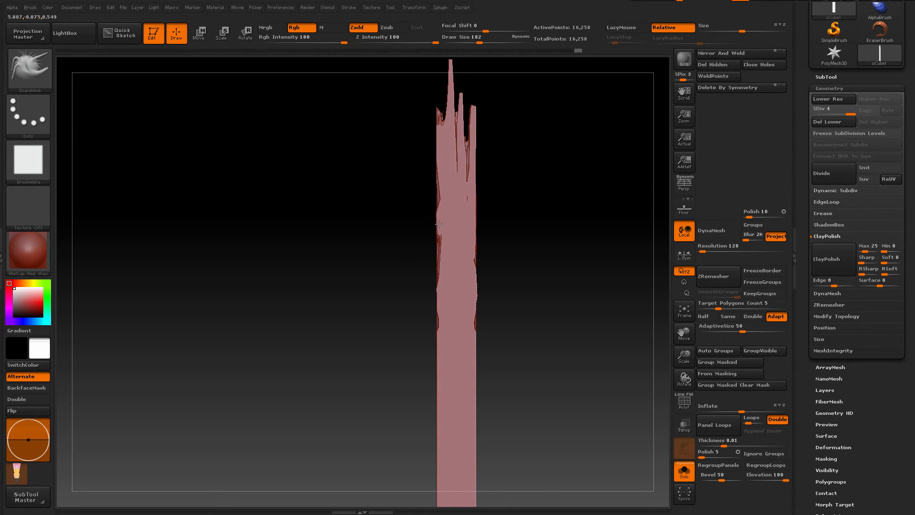
{"action": "left_click_drag", "start_coordinate": [361, 368], "coordinate": [373, 267], "text": "alt"}
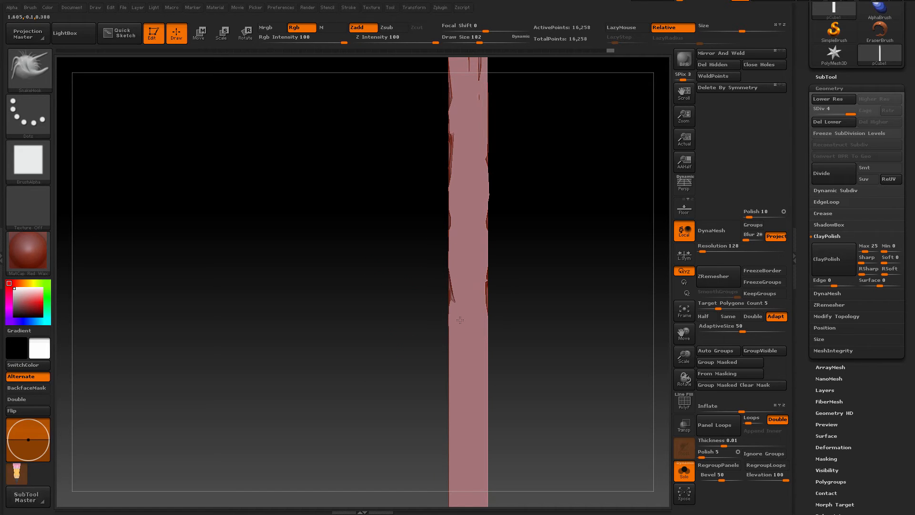
{"action": "left_click_drag", "start_coordinate": [442, 412], "coordinate": [463, 285], "text": "alt"}
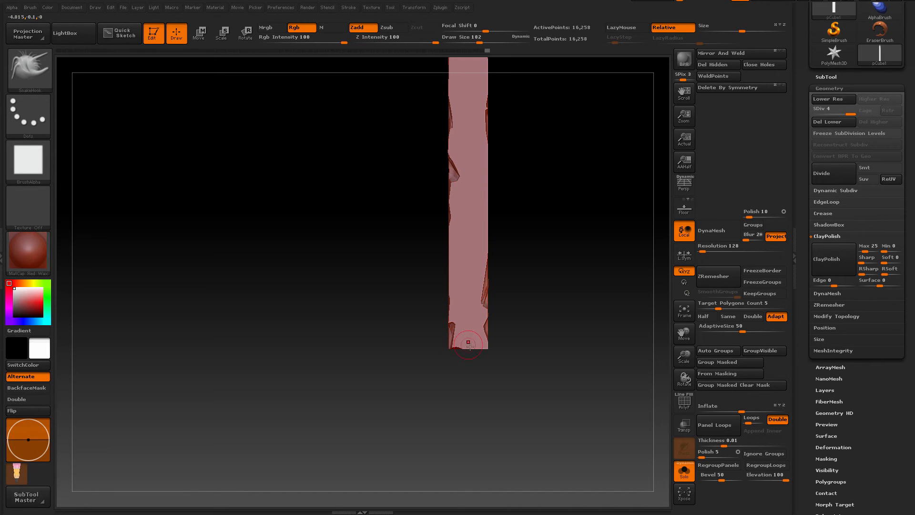
Pull uneven splinters downward out of the plank's flat lower end with SnakeHook
{"action": "left_click_drag", "start_coordinate": [475, 343], "coordinate": [476, 376]}
{"action": "left_click_drag", "start_coordinate": [478, 406], "coordinate": [478, 413]}
{"action": "key", "text": "shift"}
{"action": "mouse_move", "coordinate": [488, 346]}
{"action": "left_mouse_down"}
{"action": "mouse_move", "coordinate": [488, 410]}
{"action": "mouse_move", "coordinate": [480, 361]}
{"action": "mouse_move", "coordinate": [466, 378]}
{"action": "mouse_move", "coordinate": [458, 363]}
{"action": "left_mouse_up"}
{"action": "key", "text": "shift"}
{"action": "key", "text": "shift"}
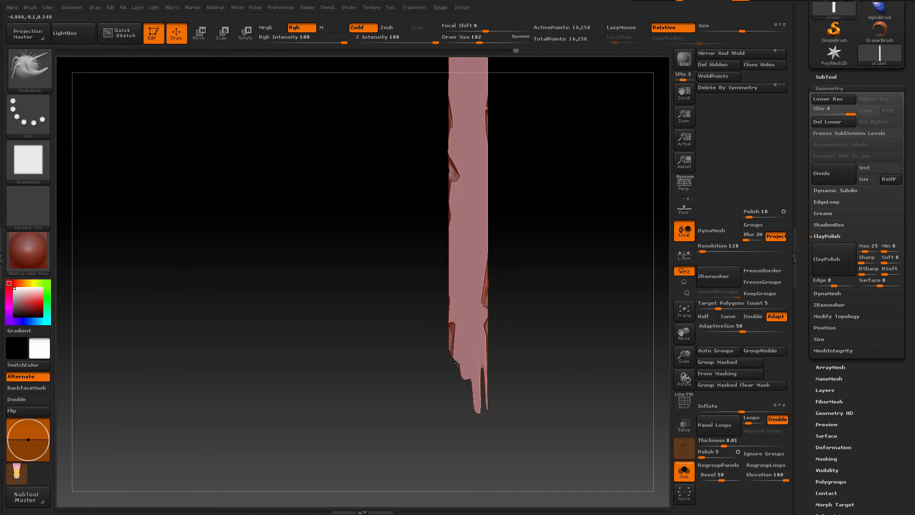
{"action": "left_click_drag", "start_coordinate": [464, 431], "coordinate": [462, 453]}
Turn to the opposite face and pull matching pointed splinters down from the lower end
{"action": "mouse_move", "coordinate": [460, 438]}
{"action": "left_mouse_down", "text": "shift"}
{"action": "mouse_move", "coordinate": [462, 394]}
{"action": "mouse_move", "coordinate": [470, 418]}
{"action": "mouse_move", "coordinate": [513, 391]}
{"action": "mouse_move", "coordinate": [511, 374]}
{"action": "mouse_move", "coordinate": [541, 382]}
{"action": "mouse_move", "coordinate": [490, 421]}
{"action": "left_mouse_up", "text": "shift"}
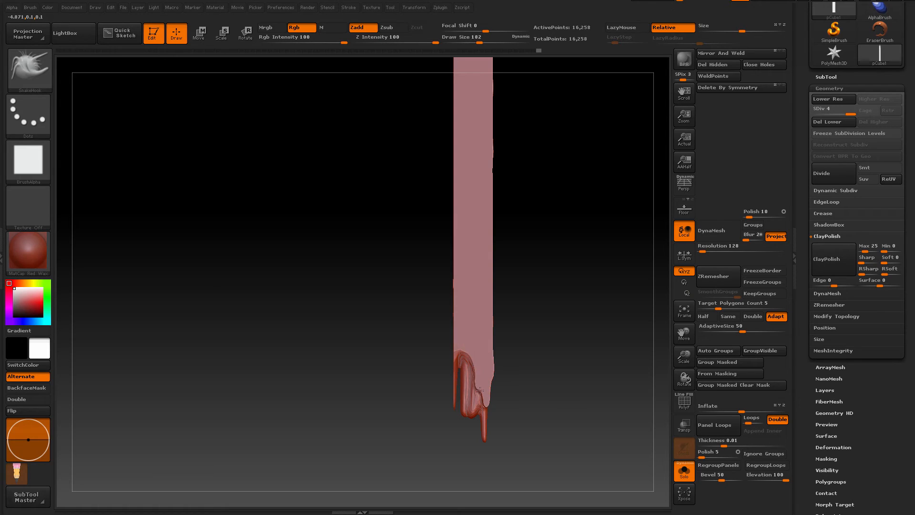
{"action": "left_click_drag", "start_coordinate": [481, 390], "coordinate": [479, 465]}
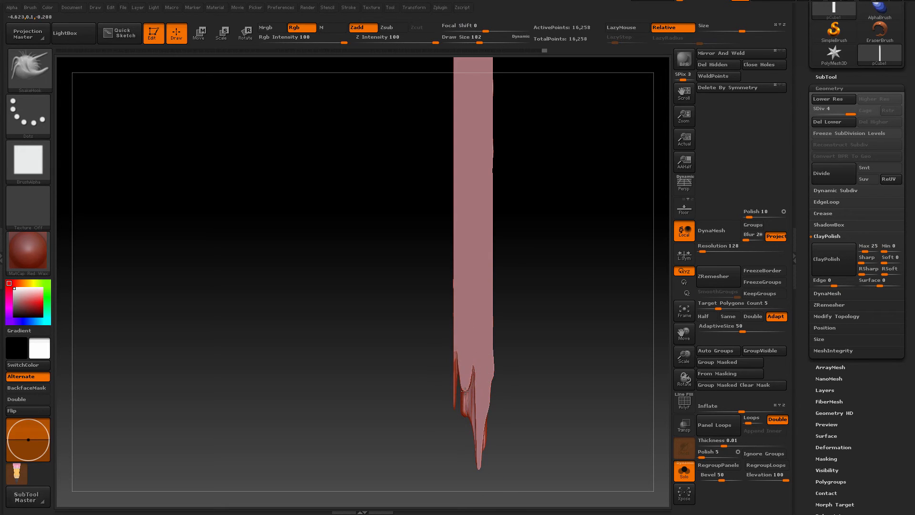
{"action": "key", "text": "shift"}
{"action": "left_click_drag", "start_coordinate": [470, 397], "coordinate": [472, 447]}
{"action": "key", "text": "shift"}
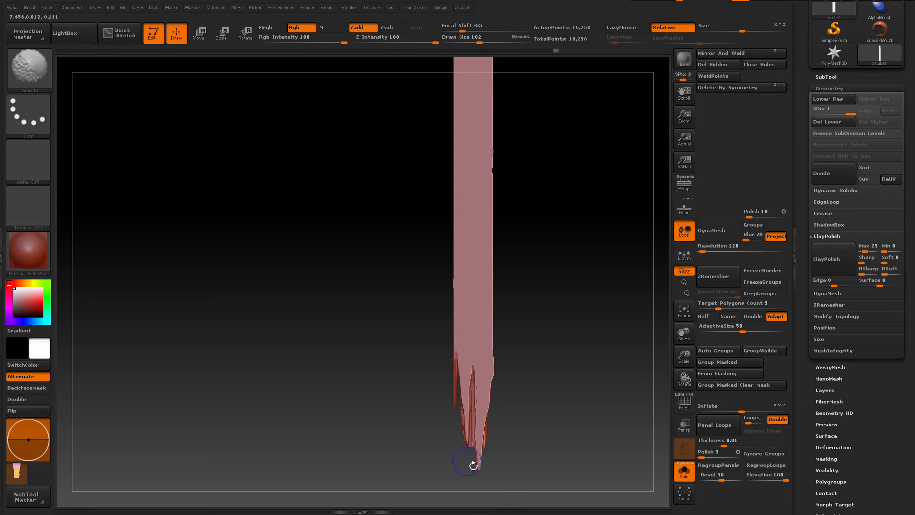
Chip irregular notches into the straight long edge of the plank's face with SnakeHook, lightly smoothing the rough spots
{"action": "key", "text": "shift"}
{"action": "mouse_move", "coordinate": [473, 348]}
{"action": "left_mouse_down"}
{"action": "mouse_move", "coordinate": [473, 308]}
{"action": "mouse_move", "coordinate": [538, 296]}
{"action": "mouse_move", "coordinate": [457, 301]}
{"action": "mouse_move", "coordinate": [519, 345]}
{"action": "mouse_move", "coordinate": [528, 317]}
{"action": "mouse_move", "coordinate": [534, 329]}
{"action": "mouse_move", "coordinate": [495, 331]}
{"action": "mouse_move", "coordinate": [570, 345]}
{"action": "mouse_move", "coordinate": [510, 313]}
{"action": "left_mouse_up"}
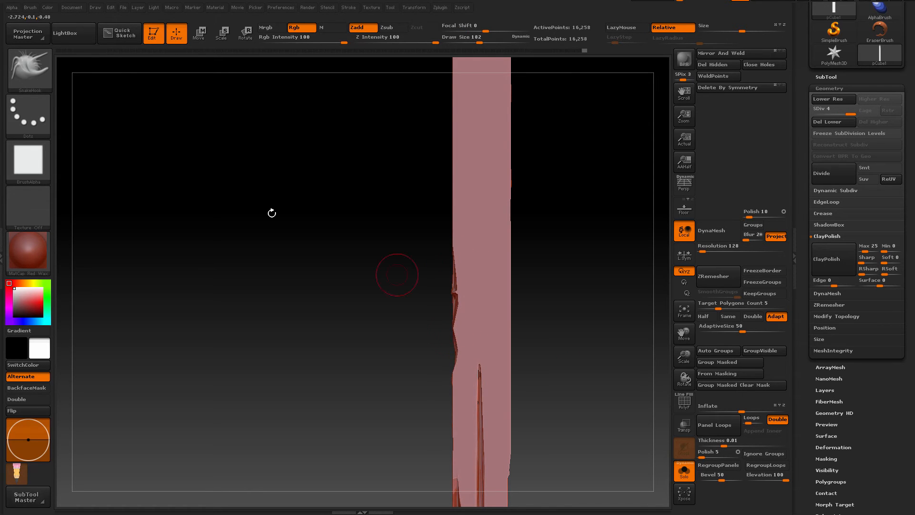
{"action": "left_click_drag", "start_coordinate": [337, 163], "coordinate": [337, 338], "text": "alt"}
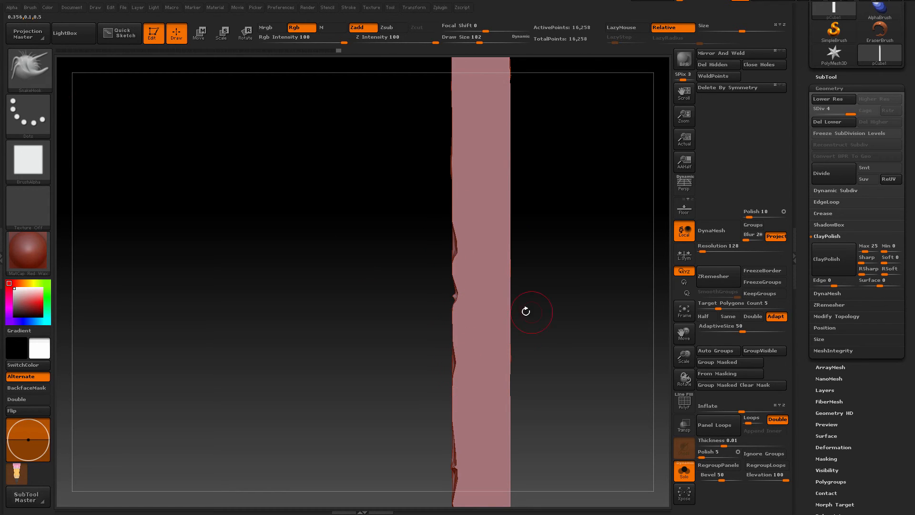
{"action": "left_click_drag", "start_coordinate": [497, 313], "coordinate": [496, 313]}
{"action": "mouse_move", "coordinate": [530, 309]}
{"action": "left_mouse_down"}
{"action": "mouse_move", "coordinate": [474, 333]}
{"action": "mouse_move", "coordinate": [500, 337]}
{"action": "mouse_move", "coordinate": [504, 329]}
{"action": "left_mouse_up"}
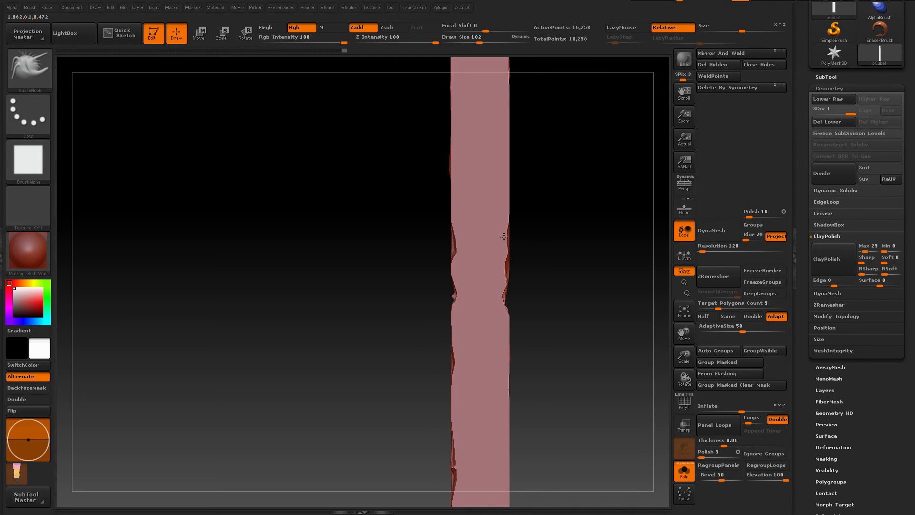
{"action": "left_click_drag", "start_coordinate": [547, 273], "coordinate": [558, 309], "text": "alt"}
{"action": "left_click_drag", "start_coordinate": [564, 258], "coordinate": [517, 263], "text": "shift"}
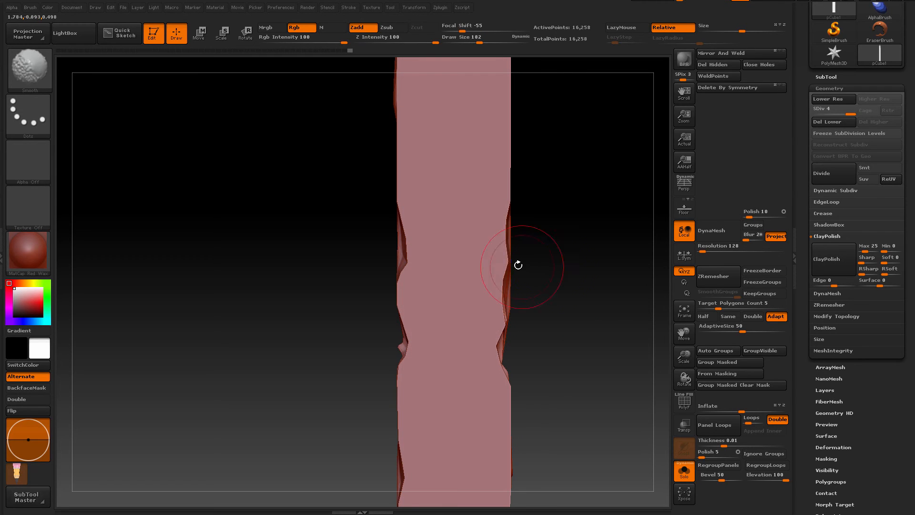
{"action": "left_click_drag", "start_coordinate": [570, 292], "coordinate": [590, 456], "text": "alt"}
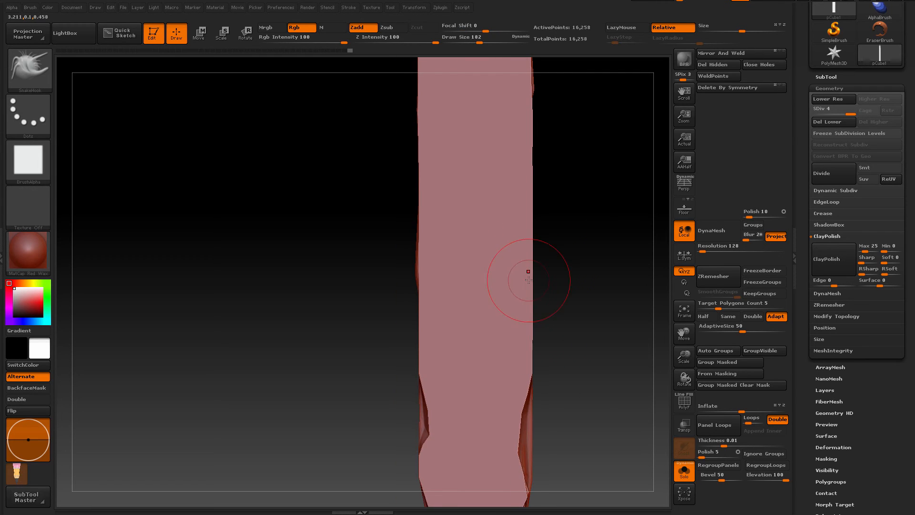
{"action": "left_click_drag", "start_coordinate": [523, 275], "coordinate": [522, 140]}
{"action": "left_click_drag", "start_coordinate": [574, 264], "coordinate": [520, 306], "text": "alt"}
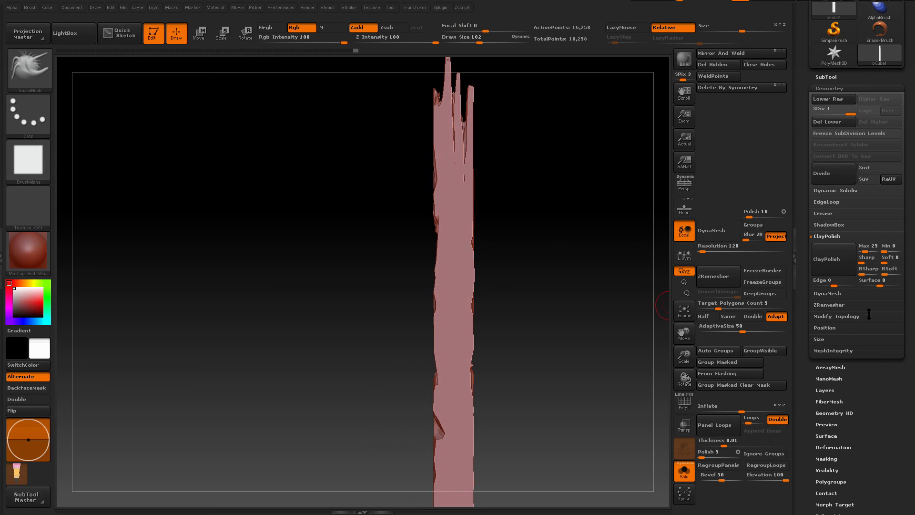
{"action": "left_click", "coordinate": [832, 77]}
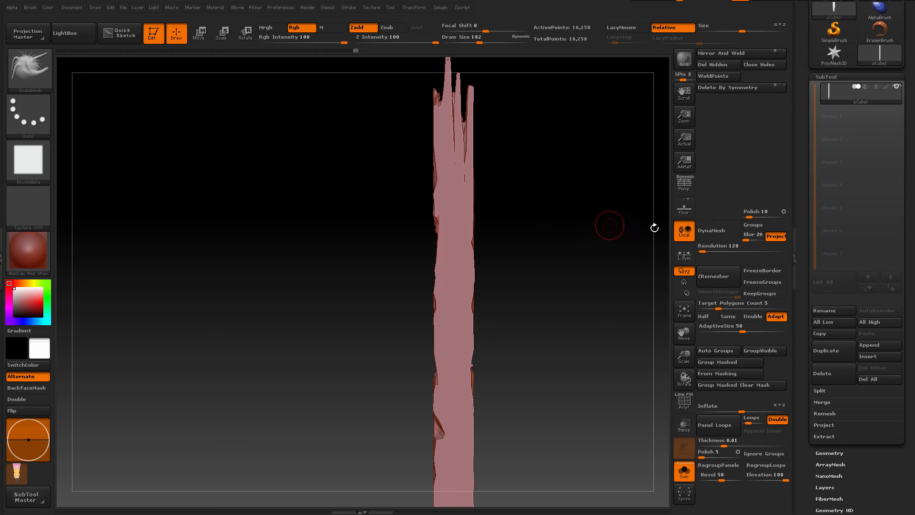
{"action": "left_click", "coordinate": [715, 231]}
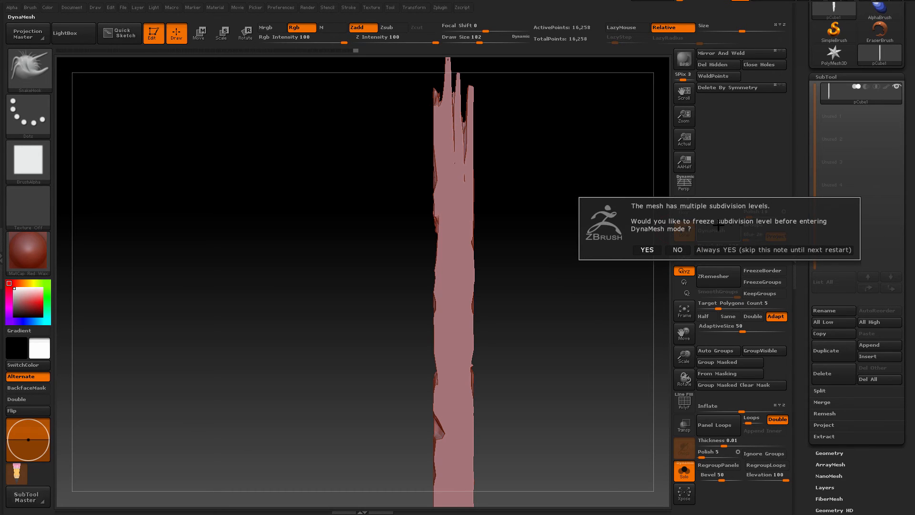
{"action": "left_click", "coordinate": [647, 250]}
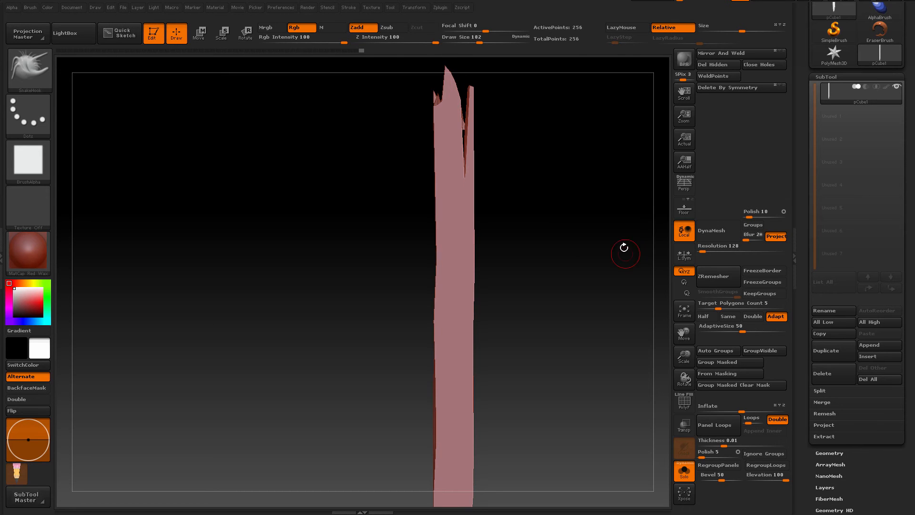
{"action": "key", "text": "ctrl+z"}
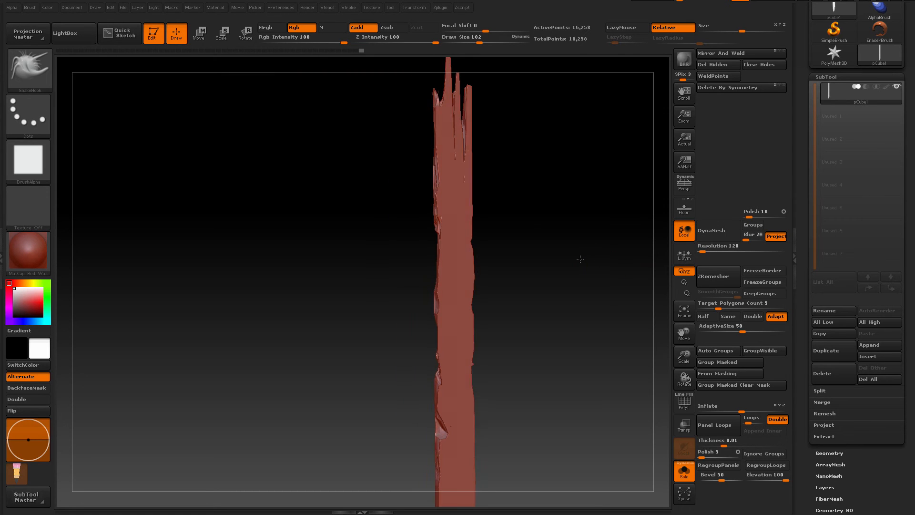
Convert the plank to DynaMesh at resolution 128 without freezing its subdivision levels, and check the new wireframe
{"action": "left_click", "coordinate": [712, 230]}
{"action": "left_click", "coordinate": [671, 251]}
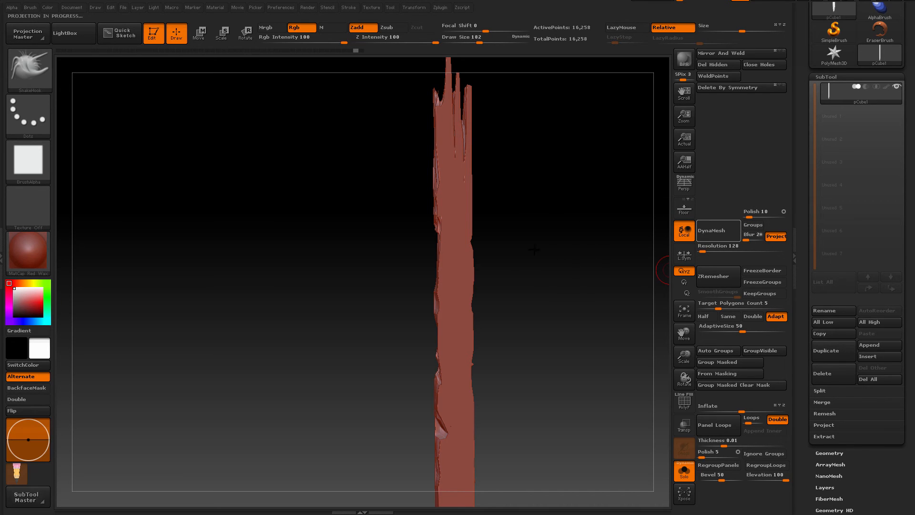
{"action": "left_click_drag", "start_coordinate": [569, 262], "coordinate": [593, 387]}
{"action": "key", "text": "shift+f"}
{"action": "left_click_drag", "start_coordinate": [579, 297], "coordinate": [572, 362]}
{"action": "key", "text": "shift+f"}
{"action": "left_click_drag", "start_coordinate": [572, 362], "coordinate": [603, 277]}
Switch to the Dam_Standard brush at Draw Size 83 and carve long cracks down the face from between the splinters
{"action": "key", "text": "space"}
{"action": "left_click_drag", "start_coordinate": [514, 262], "coordinate": [495, 262]}
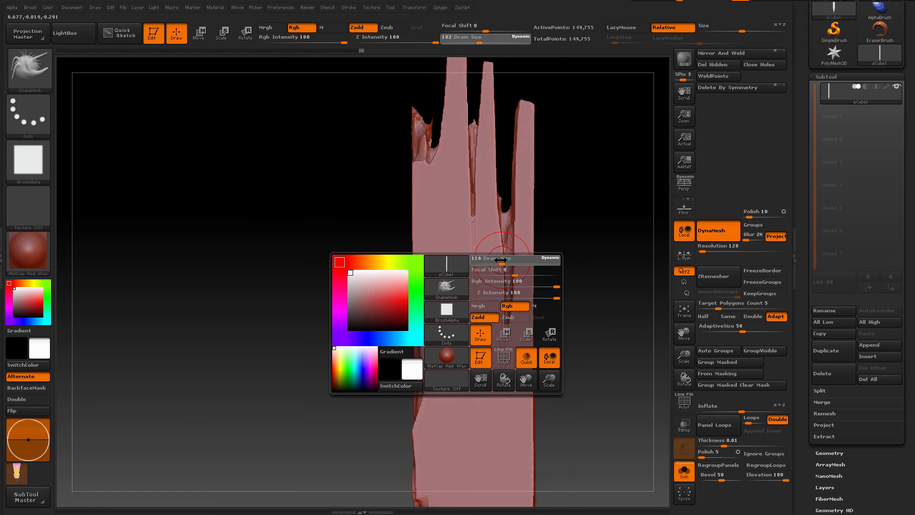
{"action": "key", "text": "b"}
{"action": "key", "text": "d"}
{"action": "key", "text": "s"}
{"action": "left_click_drag", "start_coordinate": [474, 204], "coordinate": [472, 225]}
{"action": "left_click_drag", "start_coordinate": [473, 276], "coordinate": [478, 387]}
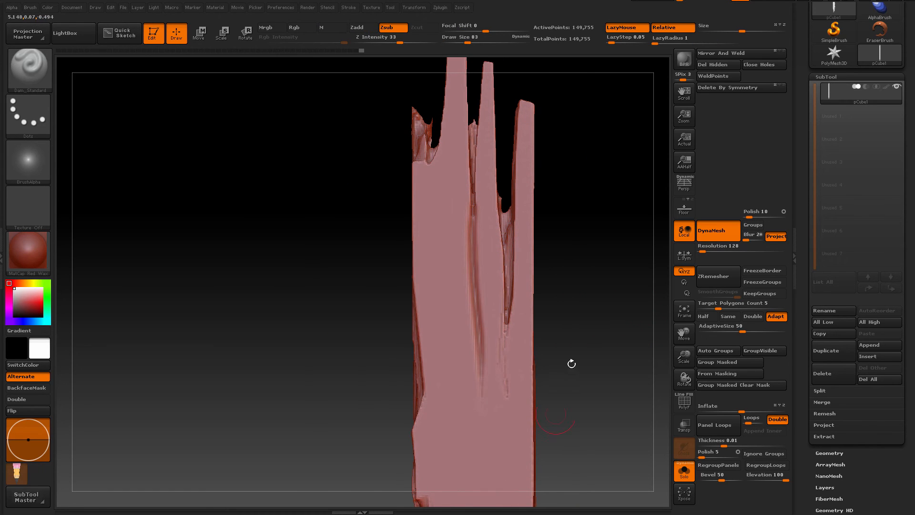
{"action": "left_click_drag", "start_coordinate": [571, 363], "coordinate": [593, 329]}
{"action": "mouse_move", "coordinate": [595, 291]}
{"action": "left_mouse_down", "text": "alt"}
{"action": "mouse_move", "coordinate": [513, 245]}
{"action": "mouse_move", "coordinate": [542, 299]}
{"action": "left_mouse_up", "text": "alt"}
{"action": "left_click_drag", "start_coordinate": [600, 315], "coordinate": [498, 276], "text": "alt"}
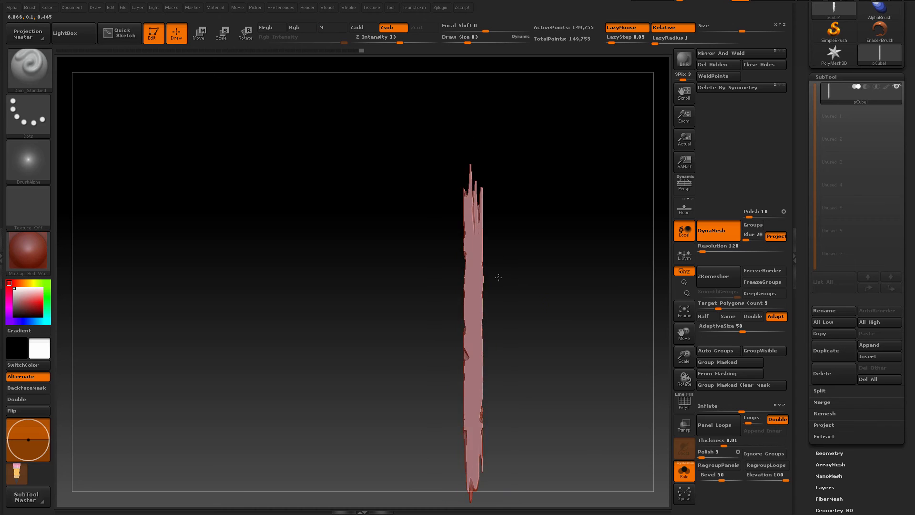
Duplicate the plank mesh sideways twice with the transpose Move line, overlapping the copies so the plank becomes wider
{"action": "left_click_drag", "start_coordinate": [549, 329], "coordinate": [515, 315]}
{"action": "left_click_drag", "start_coordinate": [515, 315], "coordinate": [445, 332]}
{"action": "left_click_drag", "start_coordinate": [515, 317], "coordinate": [506, 276], "text": "alt"}
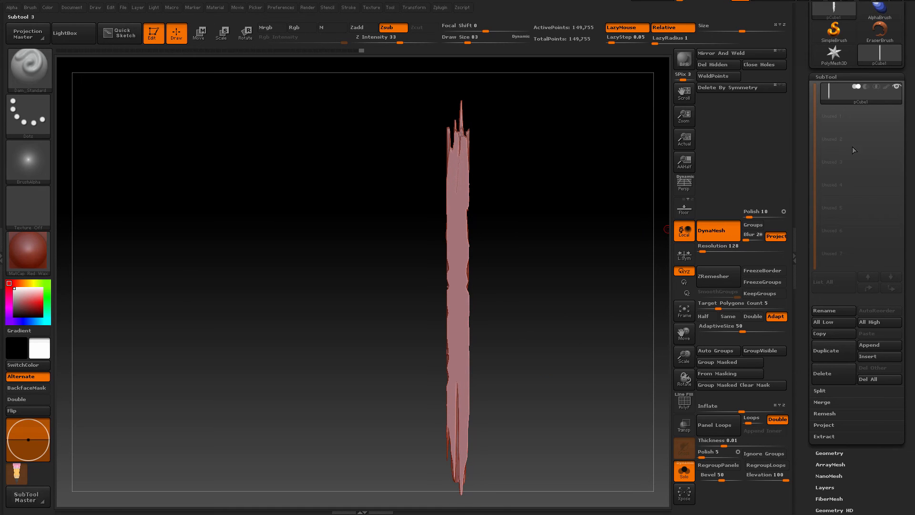
{"action": "mouse_move", "coordinate": [569, 262]}
{"action": "left_mouse_down"}
{"action": "mouse_move", "coordinate": [553, 310]}
{"action": "mouse_move", "coordinate": [529, 327]}
{"action": "mouse_move", "coordinate": [491, 329]}
{"action": "mouse_move", "coordinate": [564, 327]}
{"action": "mouse_move", "coordinate": [523, 272]}
{"action": "mouse_move", "coordinate": [444, 266]}
{"action": "mouse_move", "coordinate": [560, 256]}
{"action": "left_mouse_up"}
{"action": "key", "text": "w"}
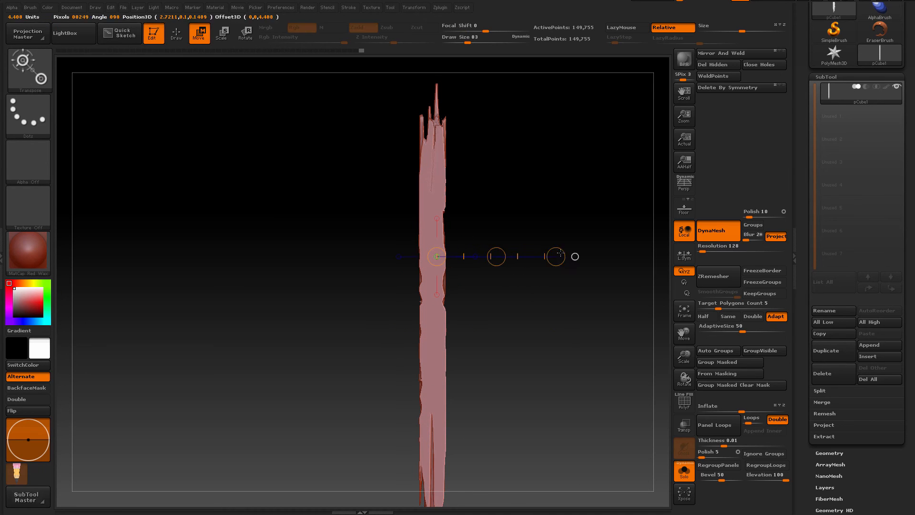
{"action": "left_click_drag", "start_coordinate": [532, 256], "coordinate": [526, 257], "text": "ctrl"}
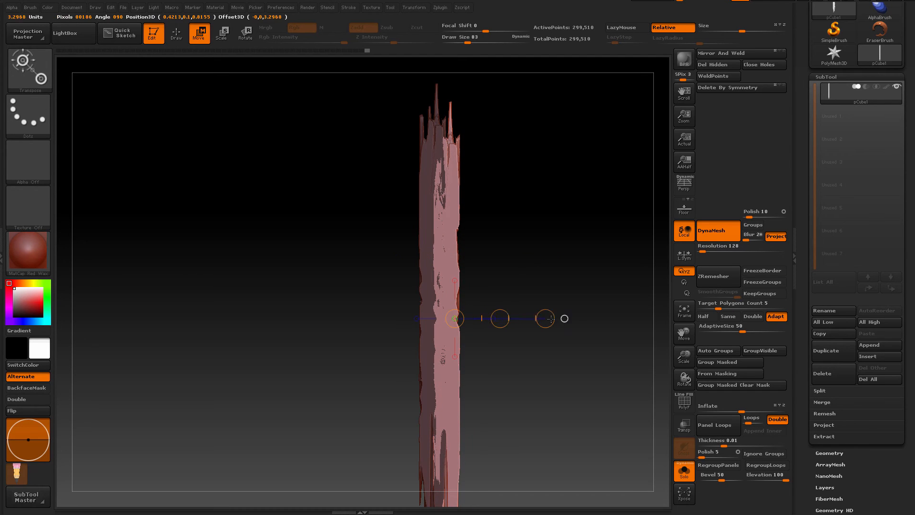
{"action": "mouse_move", "coordinate": [503, 319]}
{"action": "left_mouse_down"}
{"action": "mouse_move", "coordinate": [471, 305]}
{"action": "mouse_move", "coordinate": [504, 308]}
{"action": "mouse_move", "coordinate": [464, 357]}
{"action": "mouse_move", "coordinate": [477, 277]}
{"action": "mouse_move", "coordinate": [482, 300]}
{"action": "left_mouse_up"}
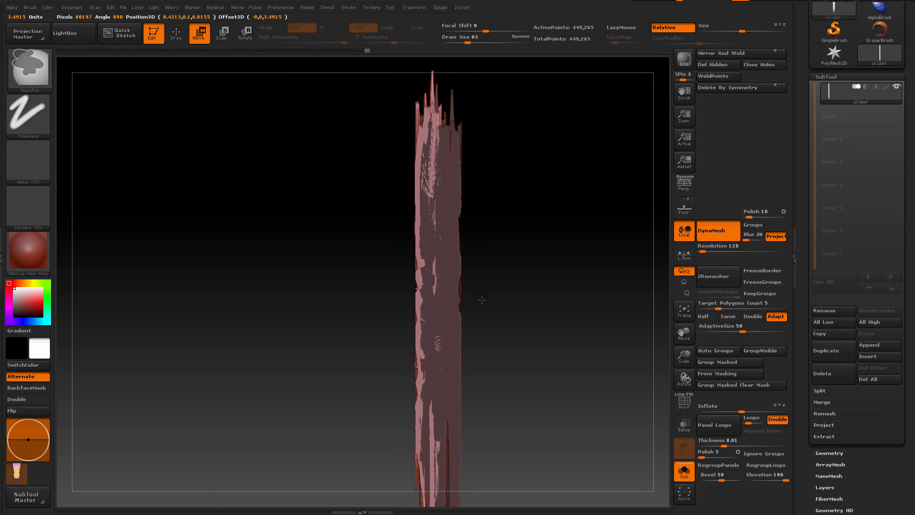
Clear the mask, return to Draw mode and re-run DynaMesh to fuse the overlapping copies into one plank
{"action": "mouse_move", "coordinate": [513, 334]}
{"action": "left_mouse_down", "text": "ctrl"}
{"action": "mouse_move", "coordinate": [531, 353]}
{"action": "mouse_move", "coordinate": [562, 305]}
{"action": "mouse_move", "coordinate": [500, 306]}
{"action": "mouse_move", "coordinate": [566, 303]}
{"action": "mouse_move", "coordinate": [656, 239]}
{"action": "left_mouse_up", "text": "ctrl"}
{"action": "key", "text": "q"}
{"action": "left_click_drag", "start_coordinate": [577, 238], "coordinate": [587, 267], "text": "ctrl"}
{"action": "left_click_drag", "start_coordinate": [579, 325], "coordinate": [454, 309]}
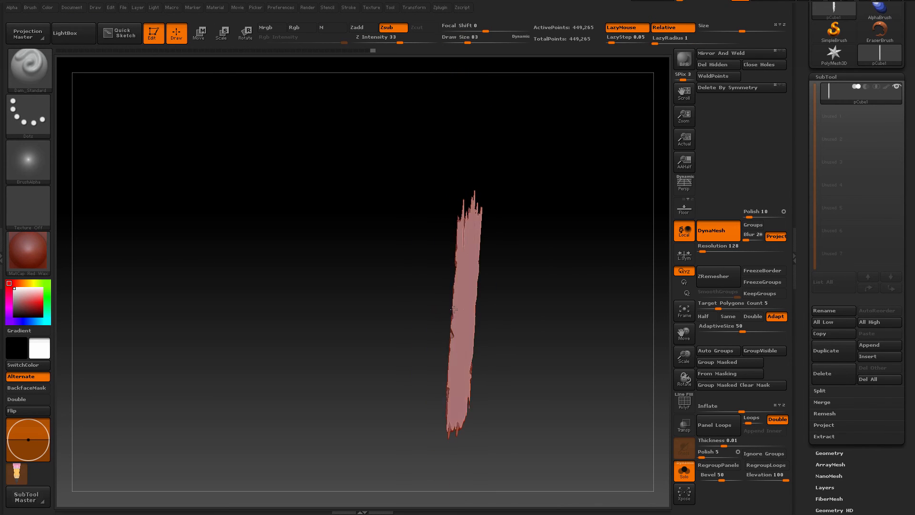
{"action": "left_click_drag", "start_coordinate": [486, 378], "coordinate": [459, 274], "text": "alt"}
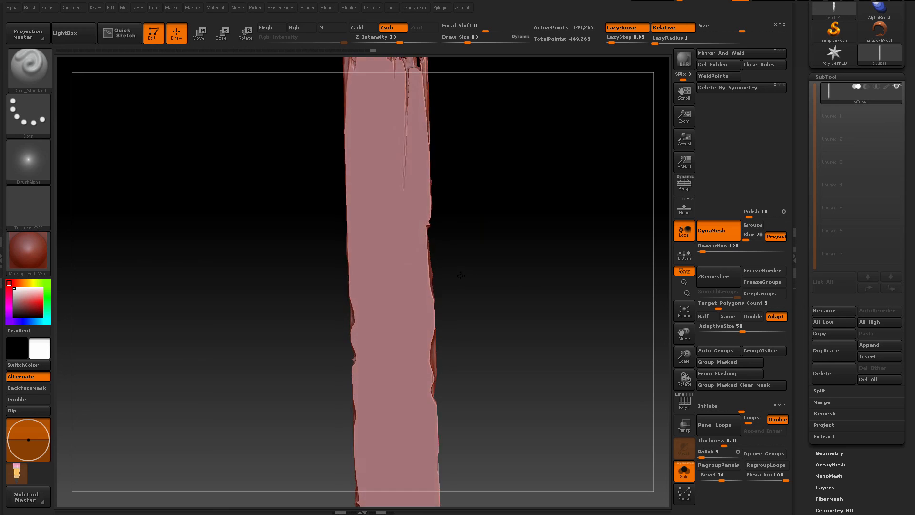
{"action": "left_click_drag", "start_coordinate": [513, 165], "coordinate": [522, 345], "text": "alt"}
{"action": "left_click_drag", "start_coordinate": [564, 263], "coordinate": [564, 358], "text": "ctrl"}
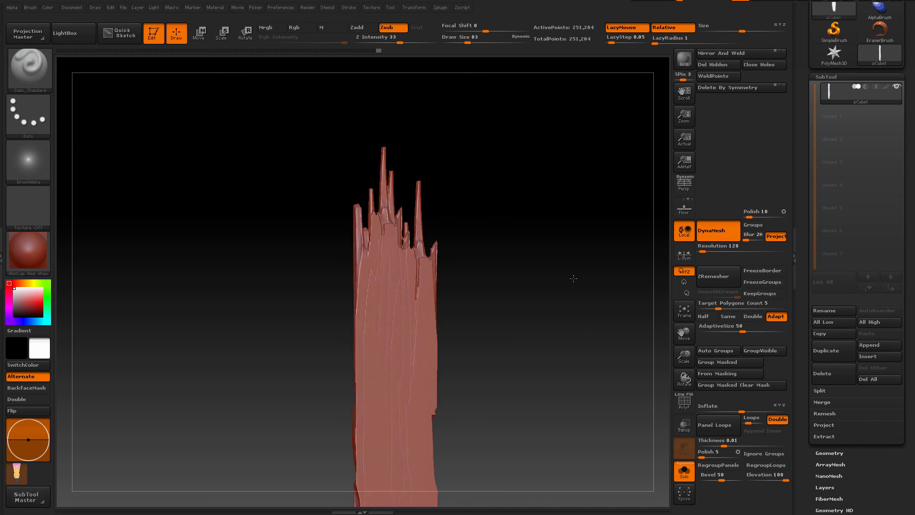
Inspect the fused plank from both faces and send it to Maya with GoZ using the All option
{"action": "left_click_drag", "start_coordinate": [505, 362], "coordinate": [529, 282]}
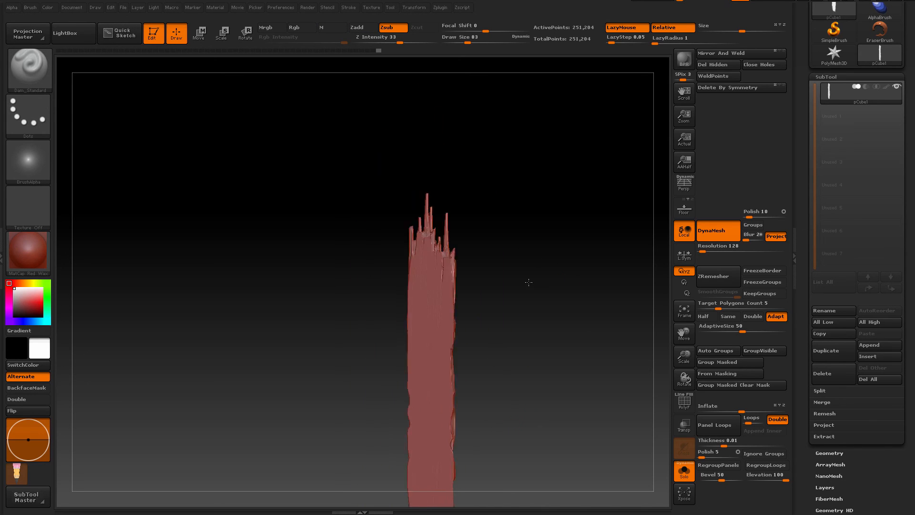
{"action": "left_click_drag", "start_coordinate": [486, 340], "coordinate": [407, 210]}
{"action": "mouse_move", "coordinate": [529, 246]}
{"action": "left_mouse_down"}
{"action": "mouse_move", "coordinate": [507, 247]}
{"action": "mouse_move", "coordinate": [556, 188]}
{"action": "mouse_move", "coordinate": [564, 144]}
{"action": "mouse_move", "coordinate": [574, 392]}
{"action": "mouse_move", "coordinate": [520, 220]}
{"action": "mouse_move", "coordinate": [548, 271]}
{"action": "mouse_move", "coordinate": [589, 274]}
{"action": "mouse_move", "coordinate": [606, 303]}
{"action": "mouse_move", "coordinate": [552, 285]}
{"action": "mouse_move", "coordinate": [552, 205]}
{"action": "mouse_move", "coordinate": [518, 263]}
{"action": "mouse_move", "coordinate": [419, 351]}
{"action": "mouse_move", "coordinate": [502, 298]}
{"action": "mouse_move", "coordinate": [412, 303]}
{"action": "mouse_move", "coordinate": [505, 300]}
{"action": "mouse_move", "coordinate": [609, 328]}
{"action": "mouse_move", "coordinate": [552, 329]}
{"action": "mouse_move", "coordinate": [541, 341]}
{"action": "mouse_move", "coordinate": [525, 306]}
{"action": "mouse_move", "coordinate": [507, 306]}
{"action": "left_mouse_up"}
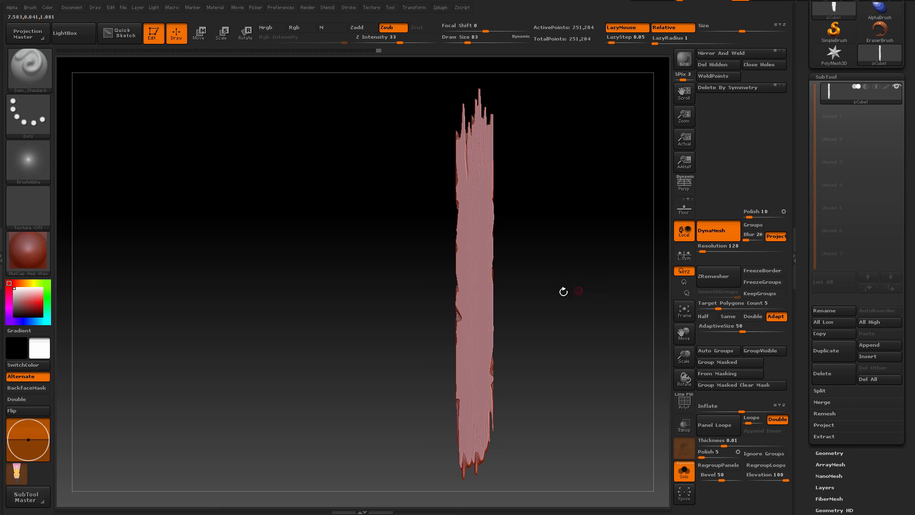
{"action": "left_click_drag", "start_coordinate": [564, 290], "coordinate": [660, 189]}
{"action": "left_click_drag", "start_coordinate": [607, 209], "coordinate": [668, 204]}
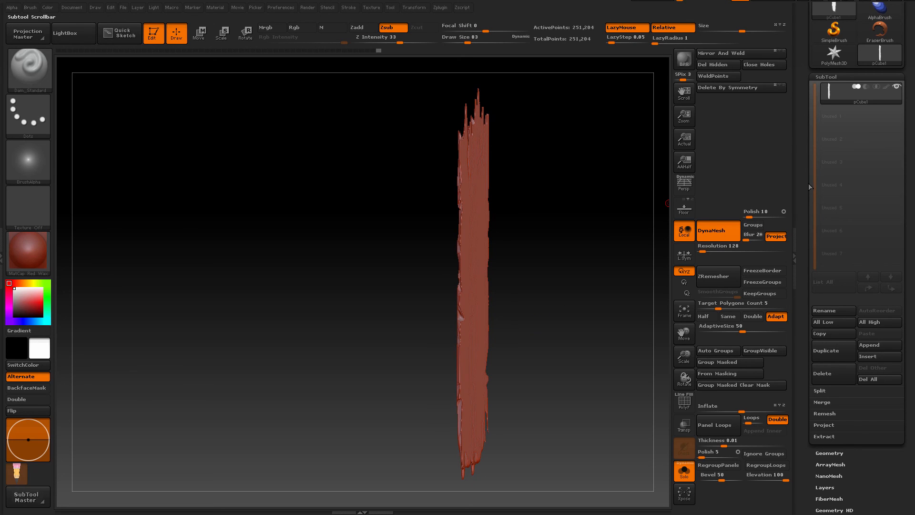
{"action": "left_click_drag", "start_coordinate": [810, 116], "coordinate": [821, 157]}
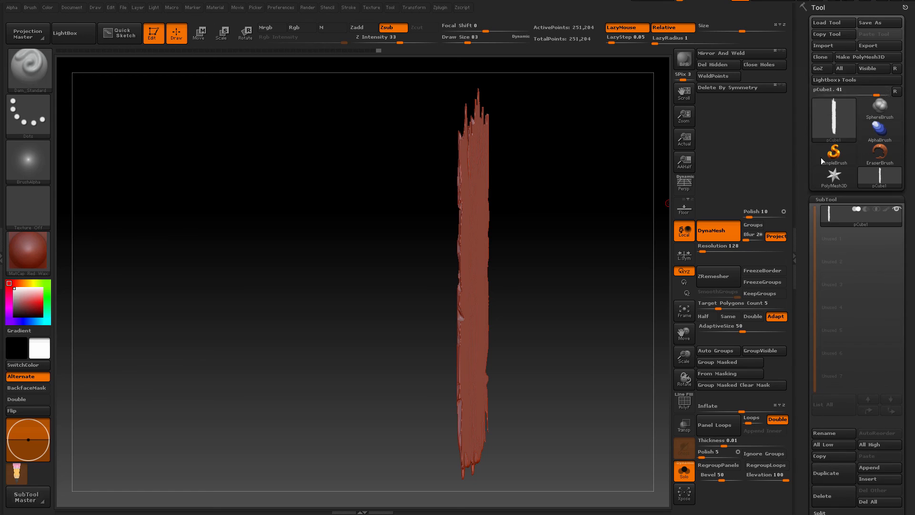
{"action": "left_click", "coordinate": [841, 72]}
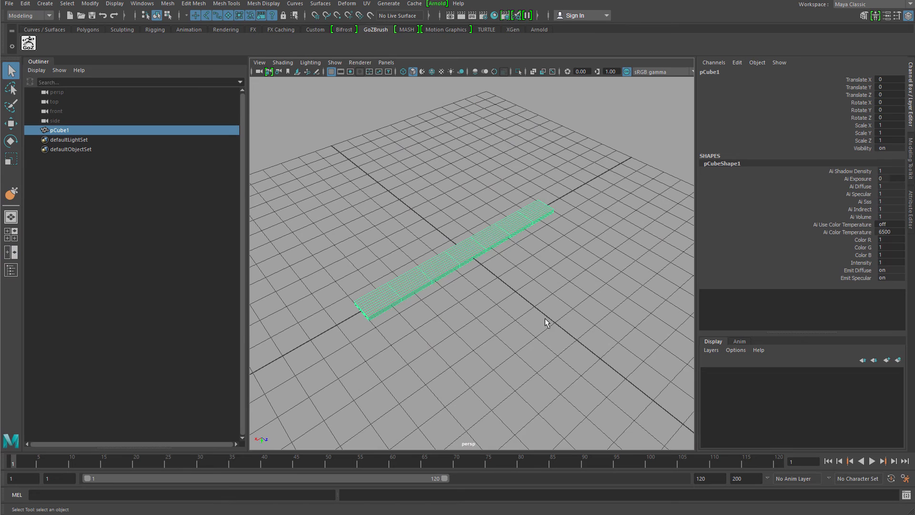
Delete the old low-poly plank pCube1 from the Maya scene
{"action": "left_click_drag", "start_coordinate": [545, 319], "coordinate": [524, 301], "text": "alt"}
{"action": "left_click_drag", "start_coordinate": [535, 249], "coordinate": [434, 314]}
{"action": "key", "text": "Delete"}
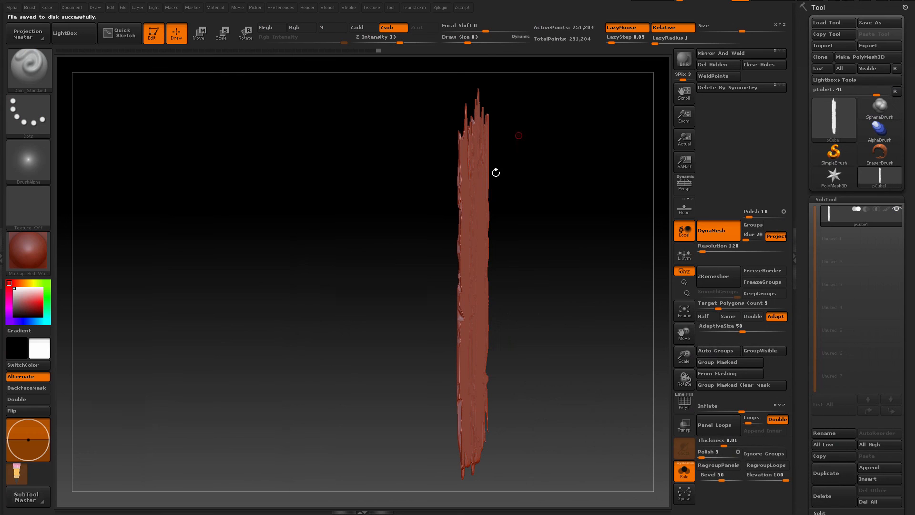
Switch back to ZBrush, duplicate the plank subtool, and ZRemesh pCube1 with a Target Polygons Count of 5
{"action": "left_click_drag", "start_coordinate": [496, 174], "coordinate": [560, 248]}
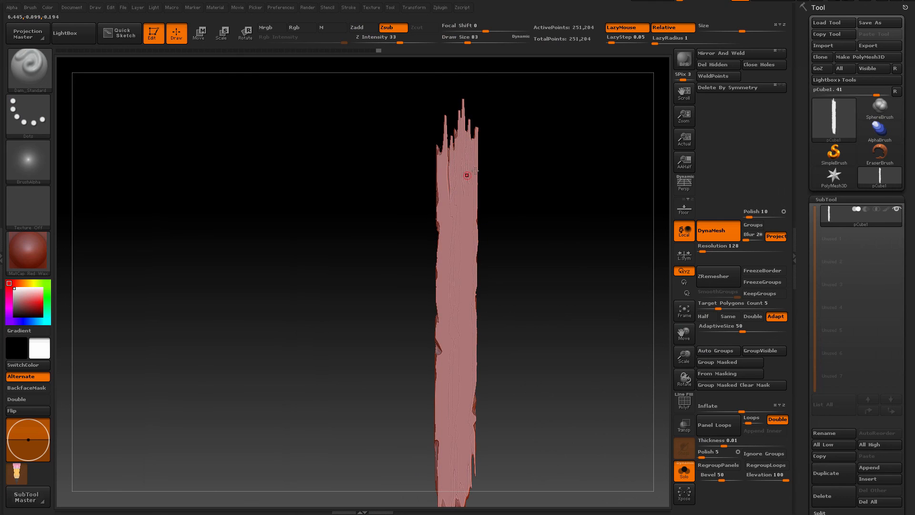
{"action": "mouse_move", "coordinate": [562, 203]}
{"action": "left_mouse_down"}
{"action": "mouse_move", "coordinate": [448, 204]}
{"action": "mouse_move", "coordinate": [552, 205]}
{"action": "mouse_move", "coordinate": [571, 259]}
{"action": "left_mouse_up"}
{"action": "left_click_drag", "start_coordinate": [507, 254], "coordinate": [432, 276]}
{"action": "key", "text": "shift+f"}
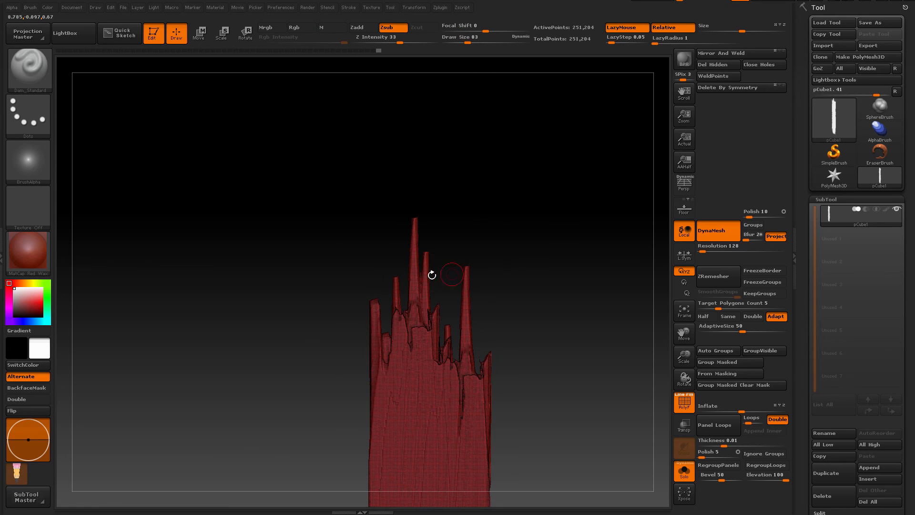
{"action": "key", "text": "shift+f"}
{"action": "mouse_move", "coordinate": [573, 277]}
{"action": "left_mouse_down"}
{"action": "mouse_move", "coordinate": [523, 198]}
{"action": "mouse_move", "coordinate": [571, 194]}
{"action": "mouse_move", "coordinate": [556, 237]}
{"action": "mouse_move", "coordinate": [541, 241]}
{"action": "mouse_move", "coordinate": [548, 276]}
{"action": "mouse_move", "coordinate": [560, 272]}
{"action": "left_mouse_up"}
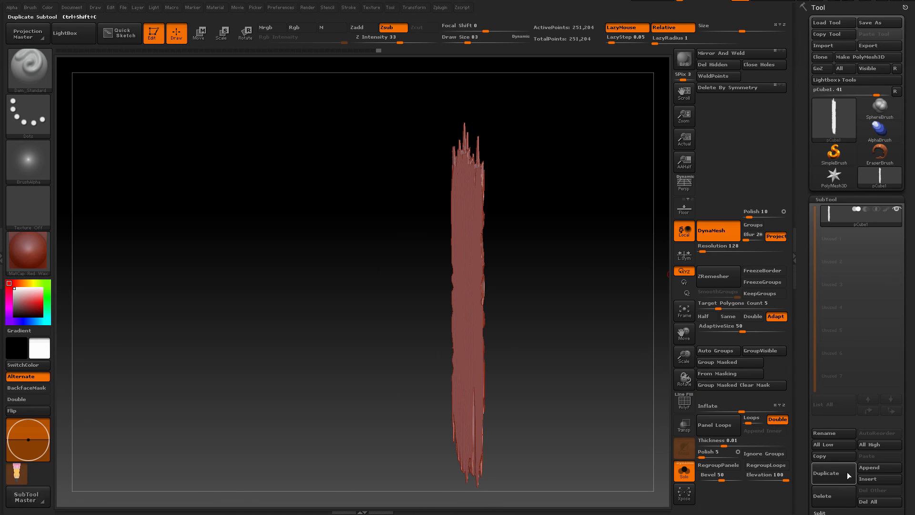
{"action": "left_click_drag", "start_coordinate": [572, 381], "coordinate": [587, 352]}
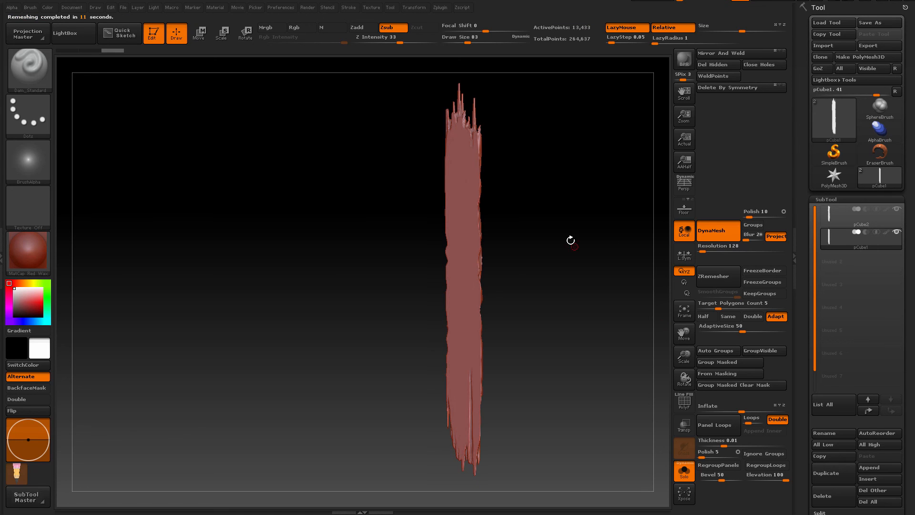
Examine the remeshed plank's splintered end and edges, with and without the polyframe, to judge its topology and retained detail
{"action": "left_click_drag", "start_coordinate": [571, 240], "coordinate": [615, 345]}
{"action": "key", "text": "shift+f"}
{"action": "mouse_move", "coordinate": [562, 229]}
{"action": "left_mouse_down", "text": "alt"}
{"action": "mouse_move", "coordinate": [578, 359]}
{"action": "mouse_move", "coordinate": [510, 351]}
{"action": "mouse_move", "coordinate": [576, 353]}
{"action": "mouse_move", "coordinate": [580, 423]}
{"action": "mouse_move", "coordinate": [555, 249]}
{"action": "mouse_move", "coordinate": [548, 296]}
{"action": "mouse_move", "coordinate": [582, 292]}
{"action": "mouse_move", "coordinate": [522, 248]}
{"action": "mouse_move", "coordinate": [560, 344]}
{"action": "mouse_move", "coordinate": [563, 271]}
{"action": "mouse_move", "coordinate": [537, 296]}
{"action": "left_mouse_up", "text": "alt"}
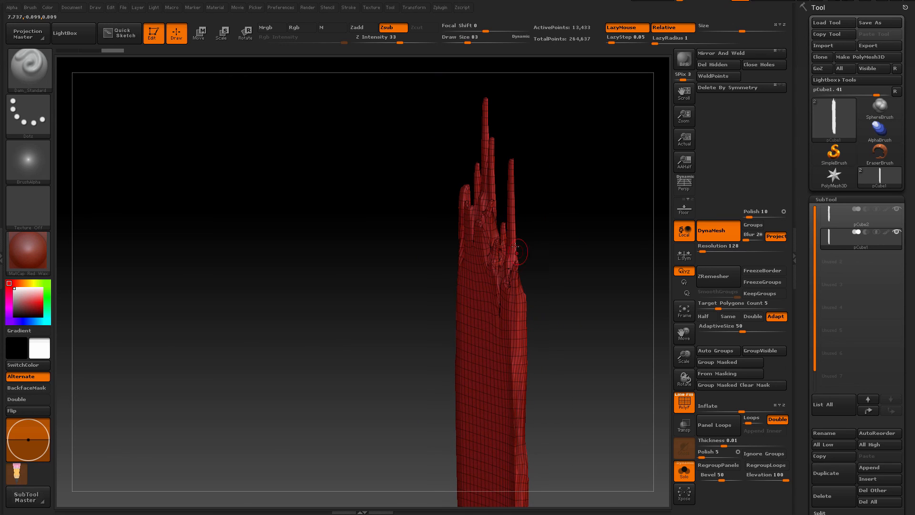
{"action": "mouse_move", "coordinate": [525, 191]}
{"action": "left_mouse_down", "text": "shift"}
{"action": "mouse_move", "coordinate": [603, 225]}
{"action": "mouse_move", "coordinate": [625, 265]}
{"action": "left_mouse_up", "text": "shift"}
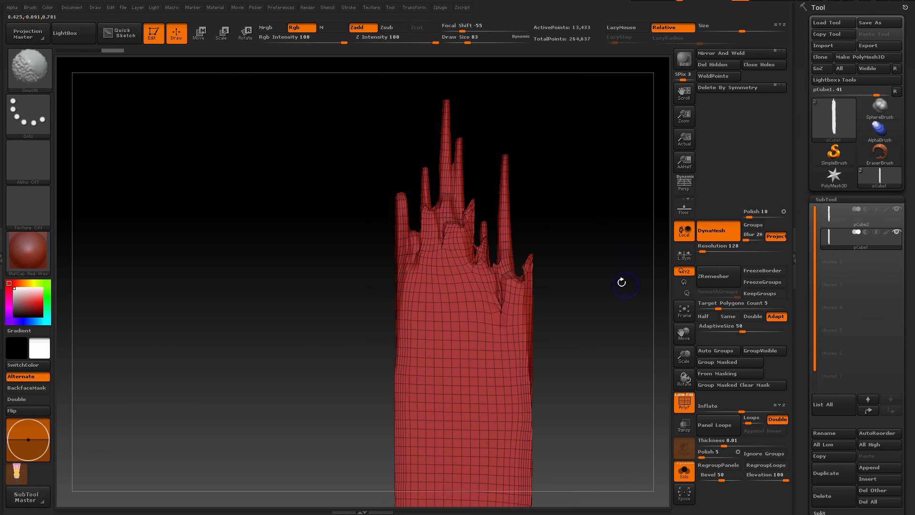
{"action": "key", "text": "shift+f"}
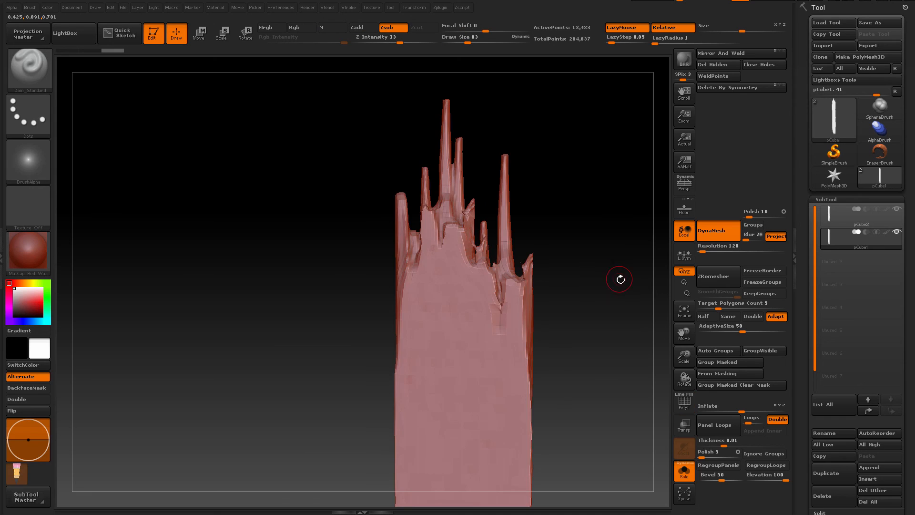
{"action": "left_click_drag", "start_coordinate": [621, 280], "coordinate": [521, 243], "text": "alt"}
{"action": "key", "text": "f"}
{"action": "mouse_move", "coordinate": [578, 335]}
{"action": "left_mouse_down"}
{"action": "mouse_move", "coordinate": [518, 320]}
{"action": "mouse_move", "coordinate": [419, 321]}
{"action": "mouse_move", "coordinate": [517, 321]}
{"action": "mouse_move", "coordinate": [519, 331]}
{"action": "mouse_move", "coordinate": [457, 334]}
{"action": "mouse_move", "coordinate": [351, 321]}
{"action": "mouse_move", "coordinate": [531, 319]}
{"action": "mouse_move", "coordinate": [458, 329]}
{"action": "mouse_move", "coordinate": [542, 331]}
{"action": "mouse_move", "coordinate": [610, 321]}
{"action": "mouse_move", "coordinate": [541, 336]}
{"action": "left_mouse_up"}
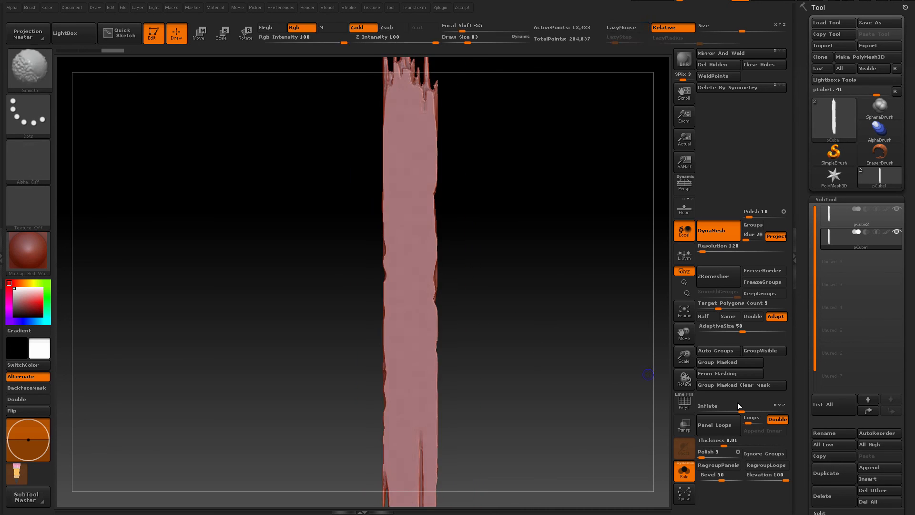